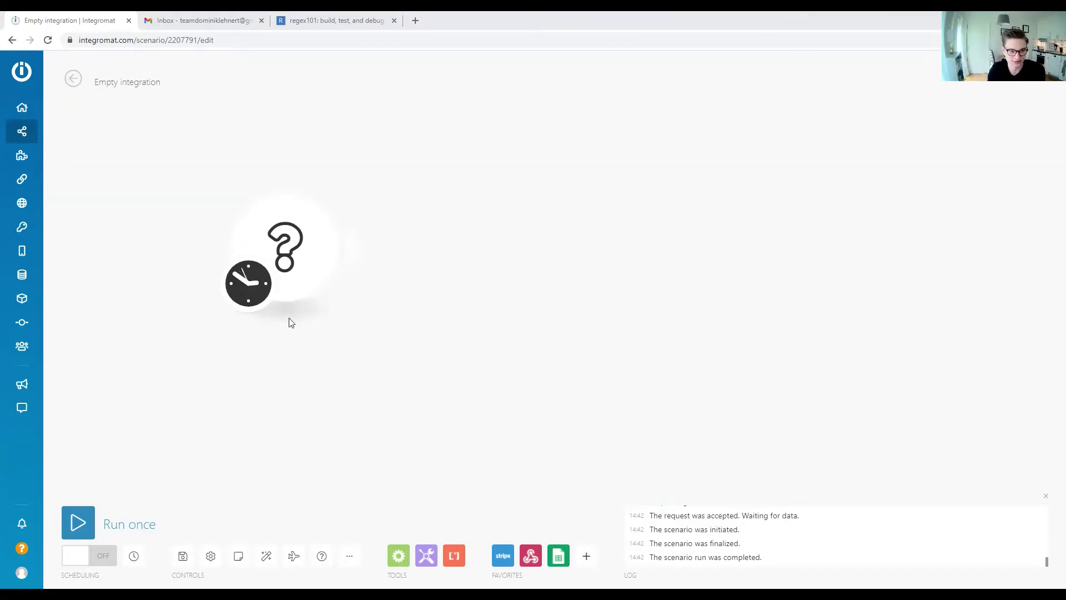
Make the first module a Webhooks Custom mailhook with a new hook named New Demo Hook.
{"action": "left_click", "coordinate": [316, 264]}
{"action": "left_click", "coordinate": [431, 223]}
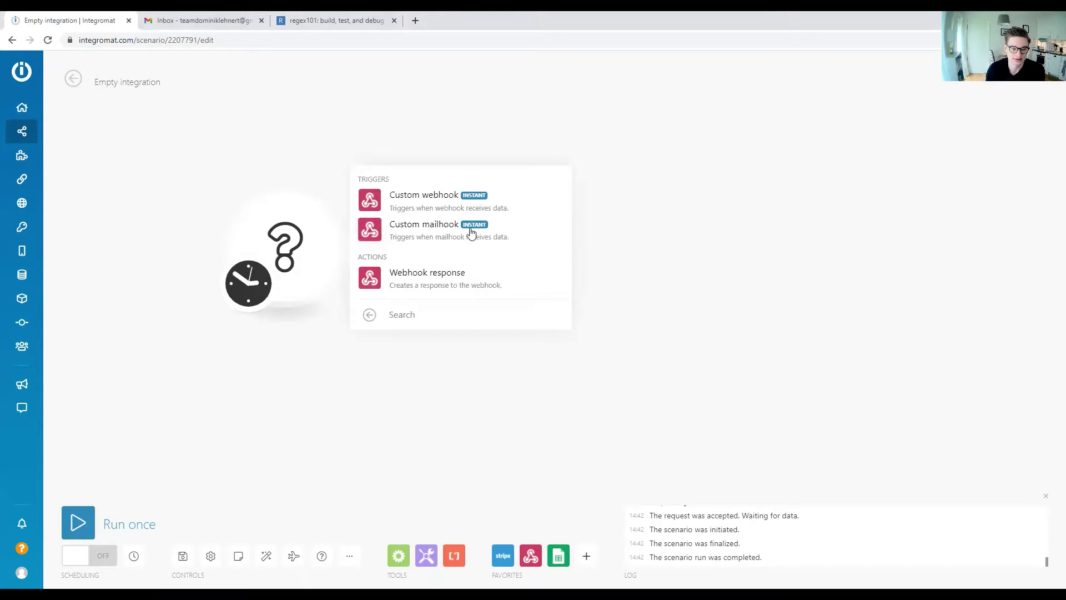
{"action": "left_click", "coordinate": [443, 228]}
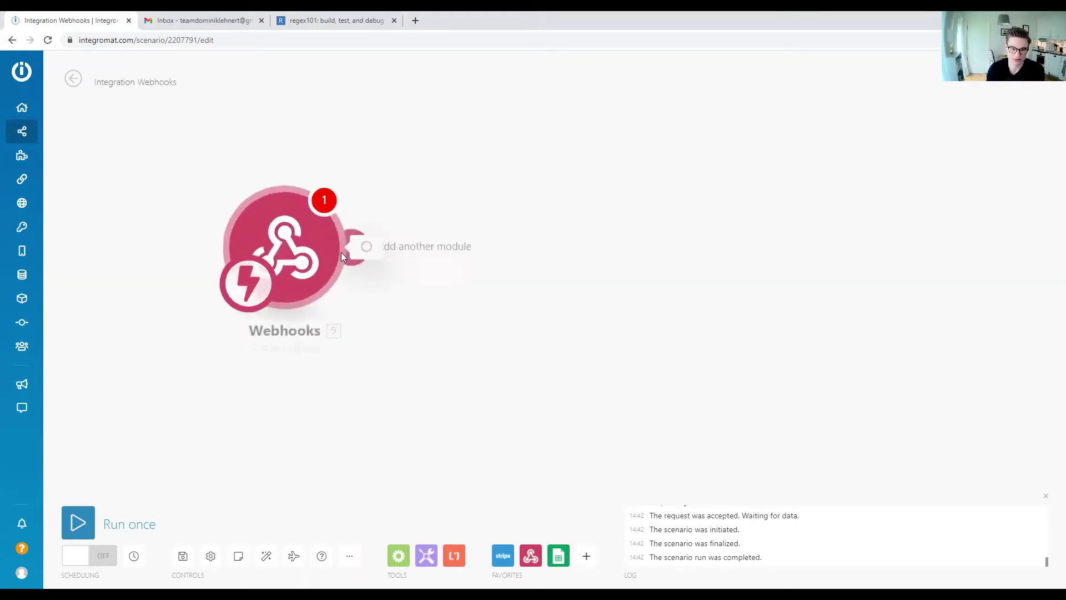
{"action": "left_click", "coordinate": [500, 239]}
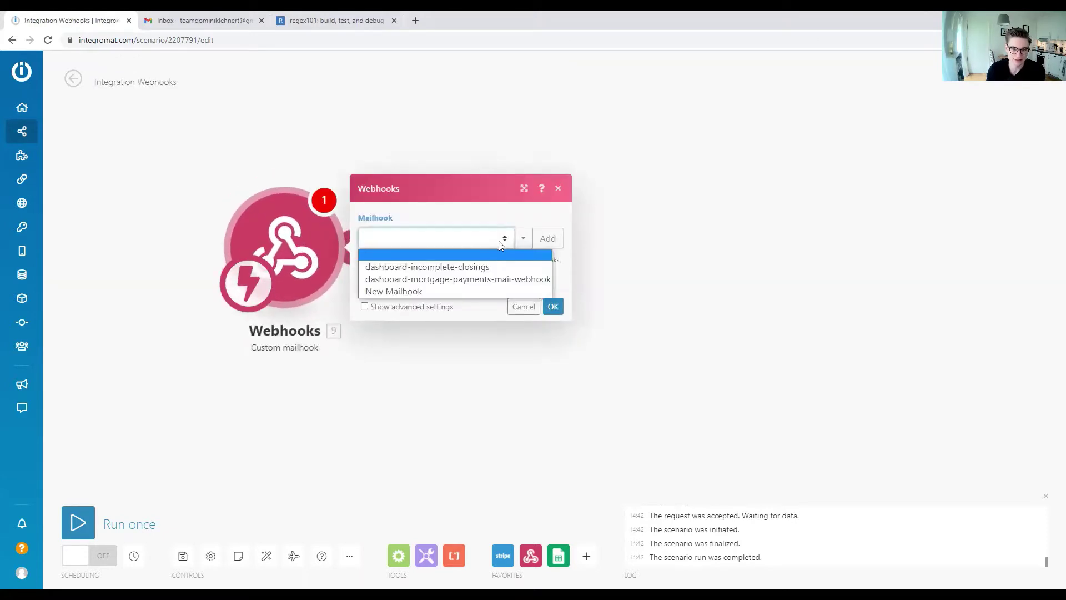
{"action": "left_click", "coordinate": [558, 240]}
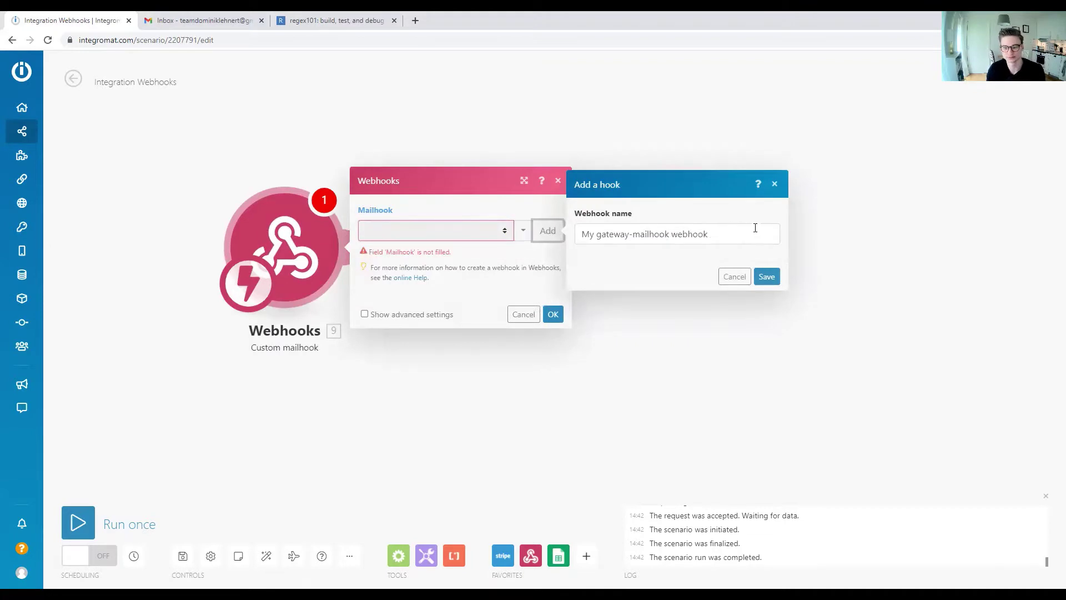
{"action": "left_click_drag", "start_coordinate": [755, 228], "coordinate": [486, 240]}
{"action": "type", "text": "New Demp"}
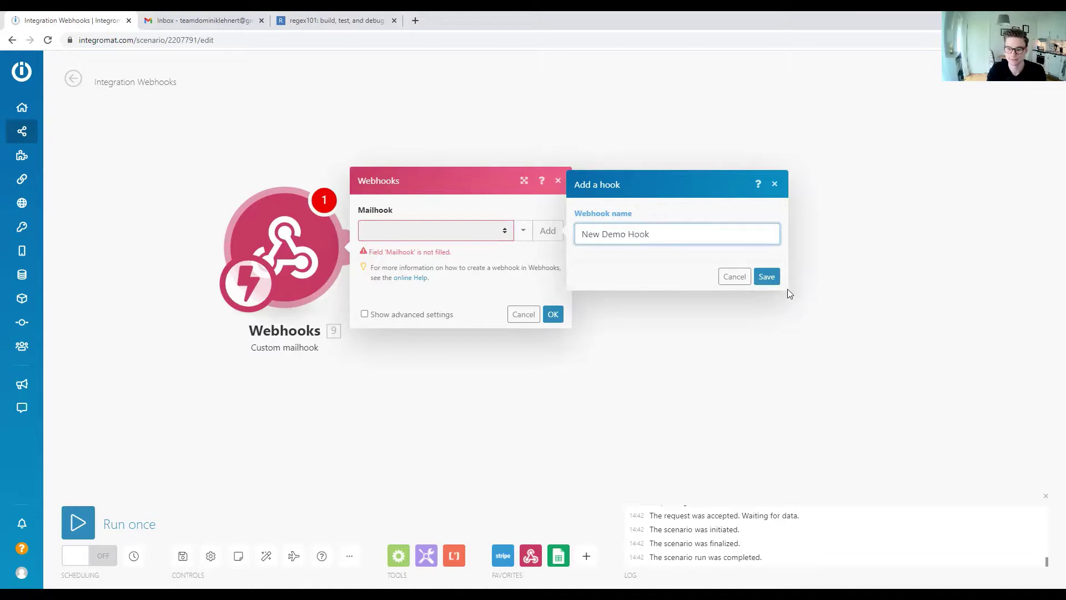
{"action": "left_click", "coordinate": [767, 277]}
Select the mailhook's full e-mail address and copy it to the clipboard.
{"action": "triple_click", "coordinate": [554, 239]}
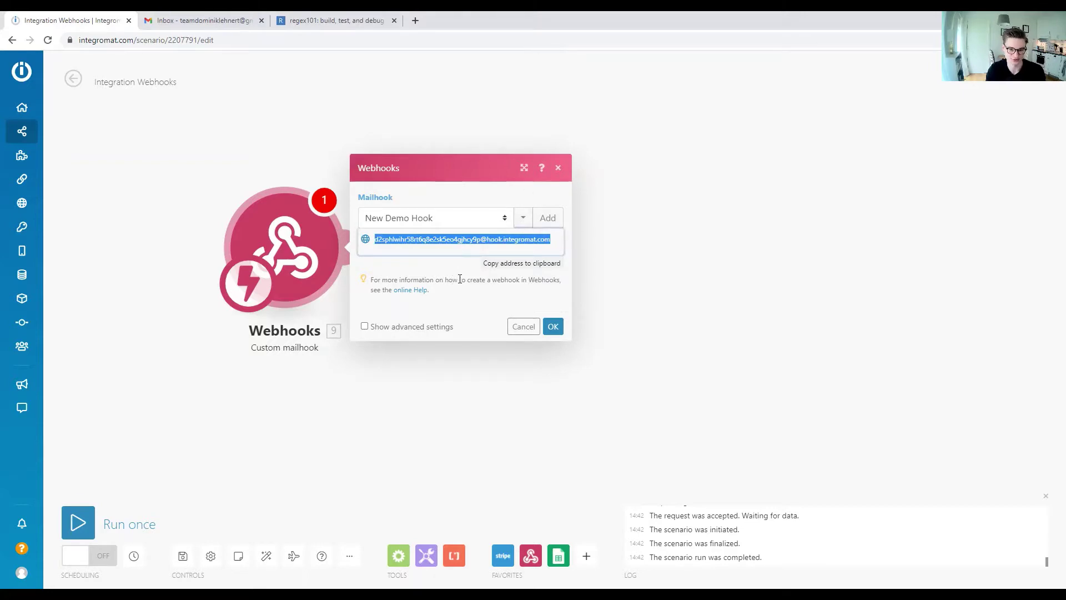
{"action": "left_click_drag", "start_coordinate": [552, 240], "coordinate": [371, 243]}
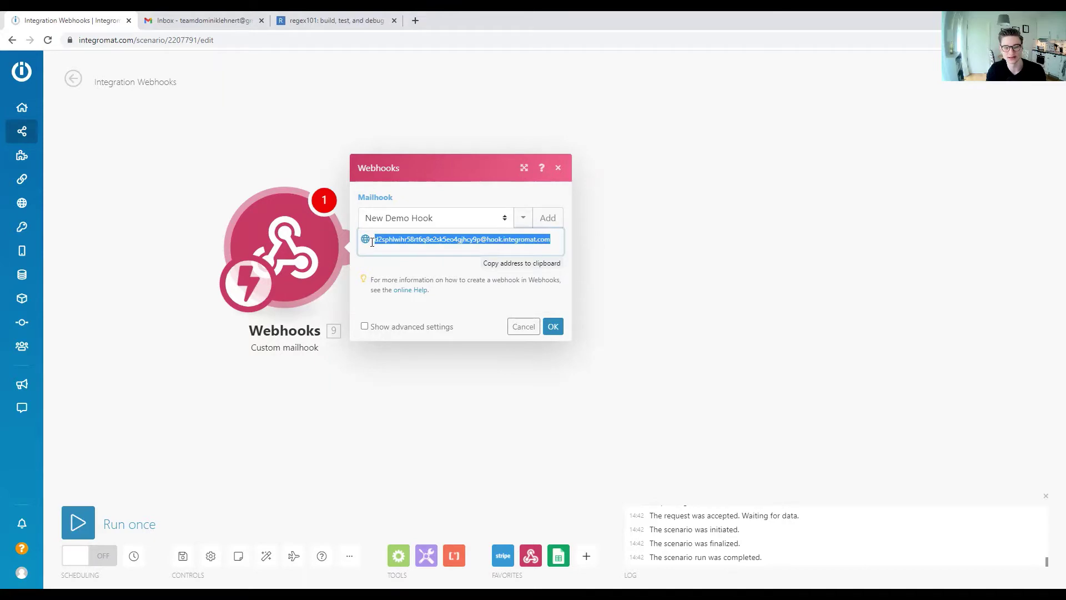
{"action": "left_click", "coordinate": [543, 240]}
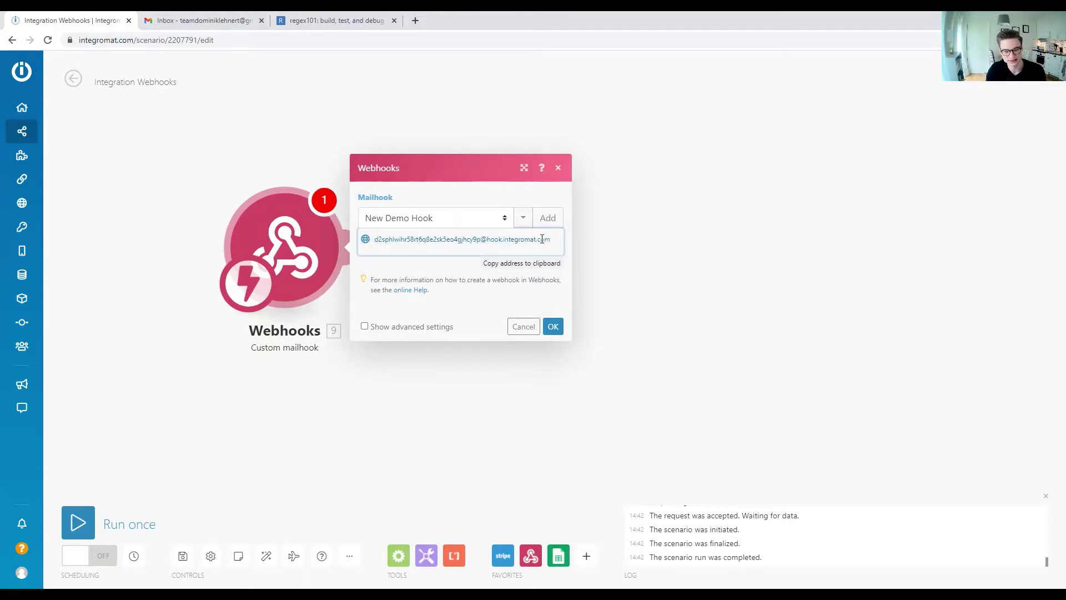
{"action": "left_click_drag", "start_coordinate": [537, 238], "coordinate": [369, 238]}
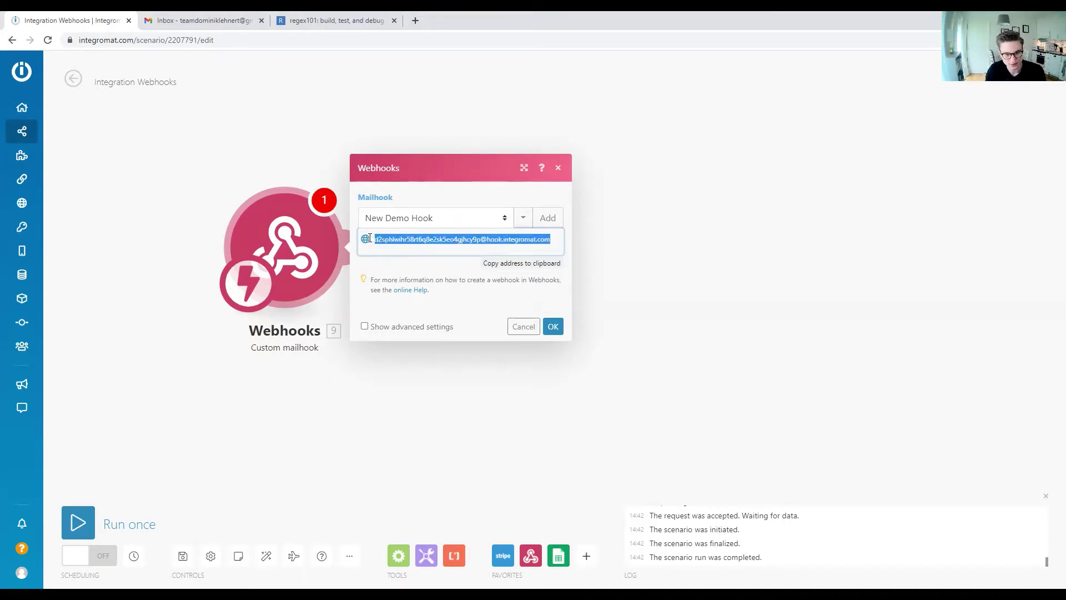
{"action": "left_click", "coordinate": [530, 262]}
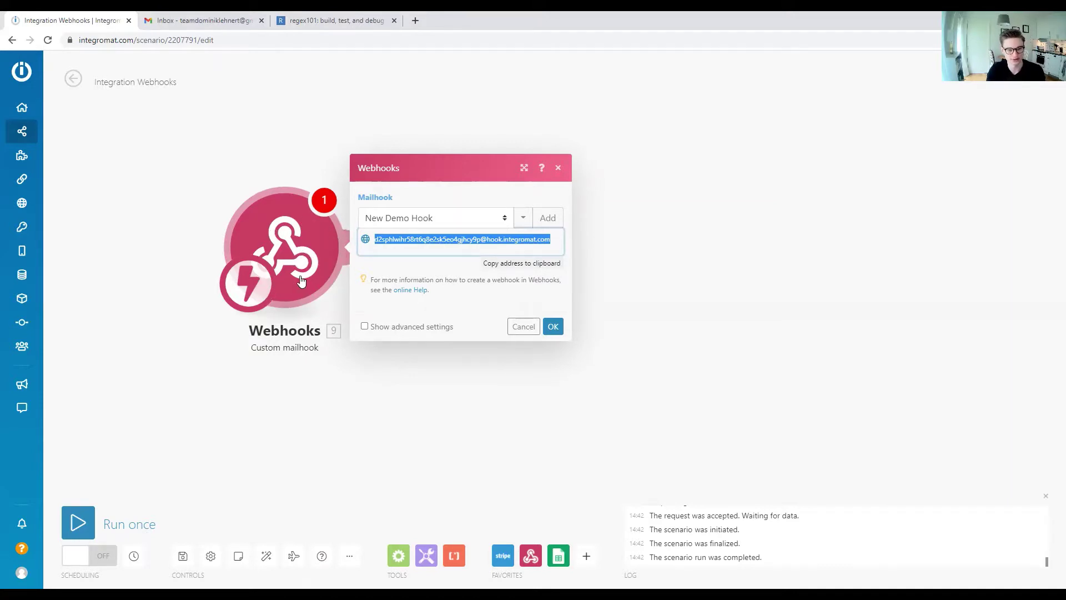
Attach a Text parser Match pattern module after the Webhooks mailhook module.
{"action": "left_click", "coordinate": [532, 266]}
{"action": "left_click", "coordinate": [590, 334]}
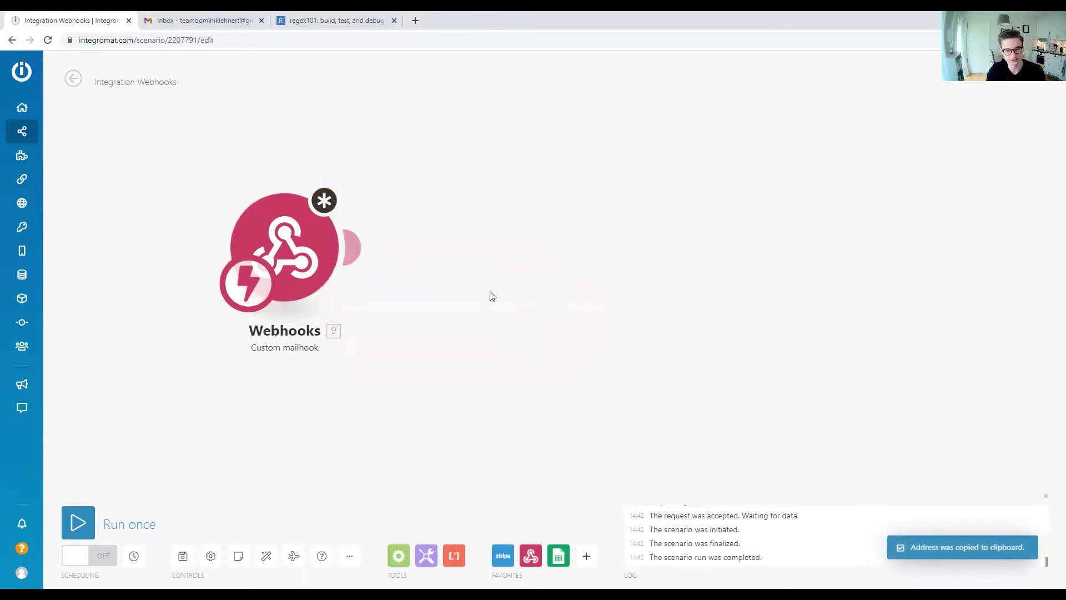
{"action": "left_click", "coordinate": [453, 553]}
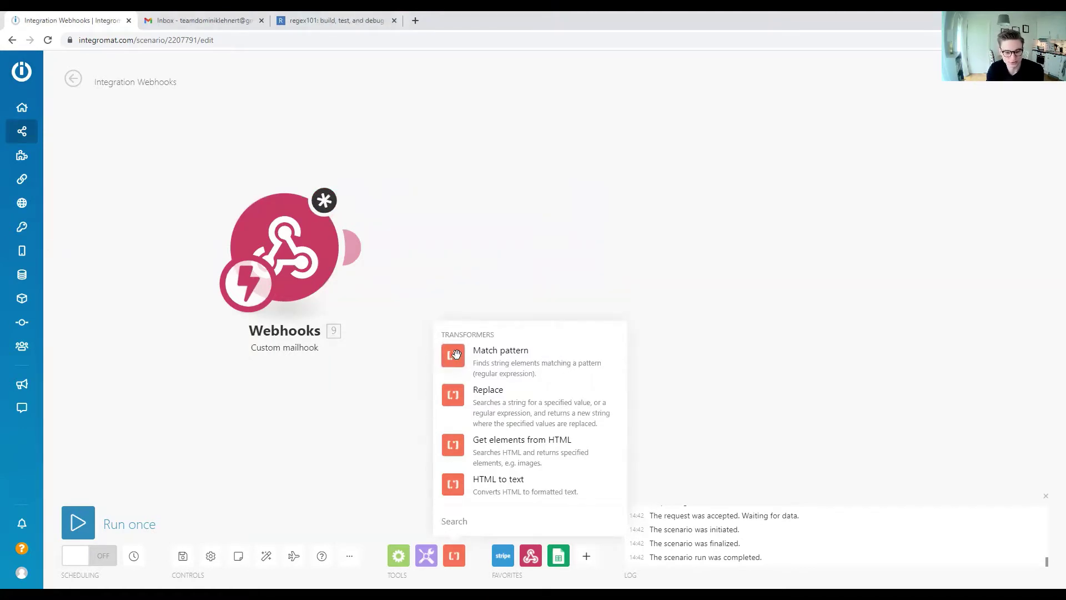
{"action": "left_click", "coordinate": [497, 351]}
{"action": "left_click_drag", "start_coordinate": [477, 371], "coordinate": [532, 264]}
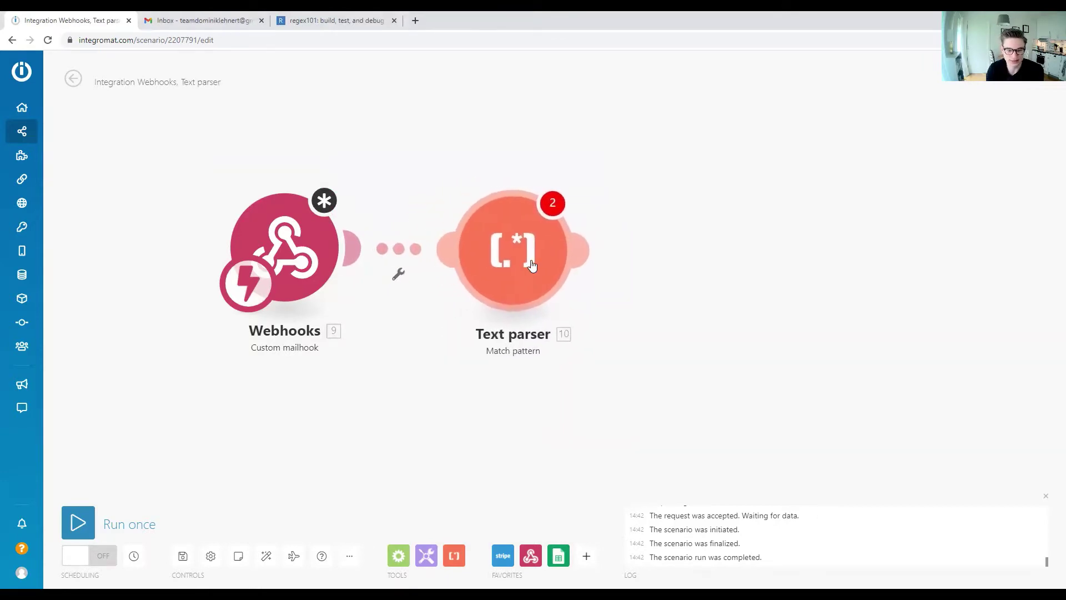
{"action": "left_click", "coordinate": [531, 265]}
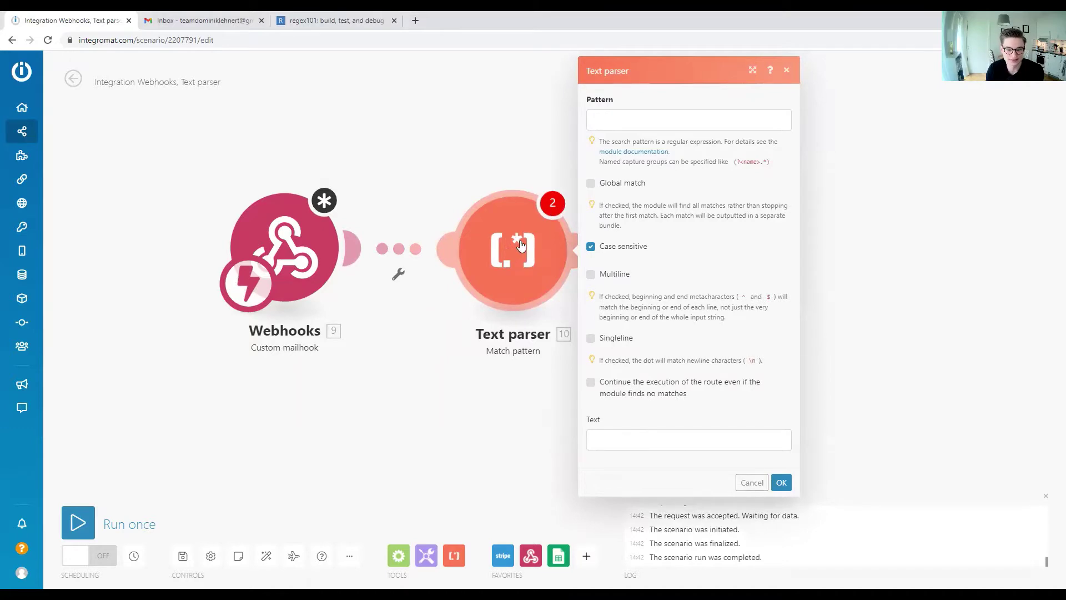
{"action": "left_click", "coordinate": [630, 118]}
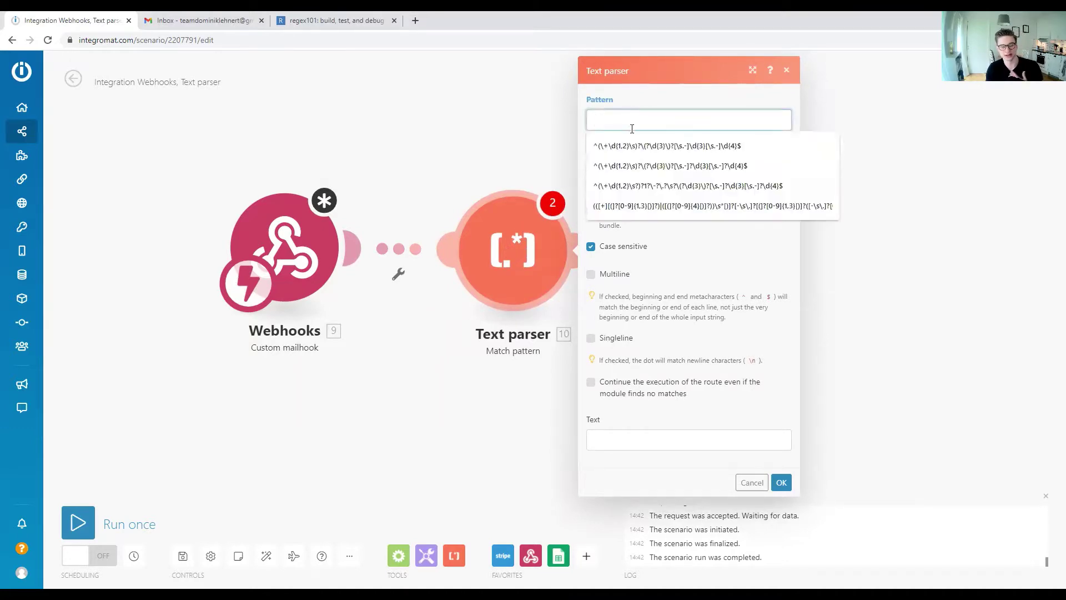
{"action": "left_click", "coordinate": [499, 179]}
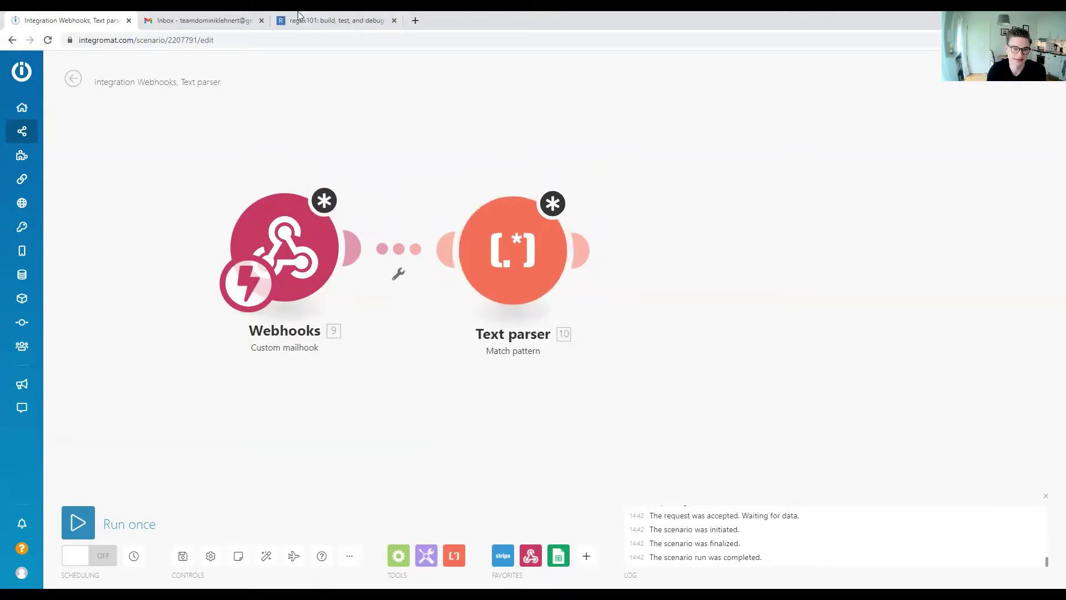
Select the whole phone-number regular expression in regex101.
{"action": "left_click", "coordinate": [335, 20]}
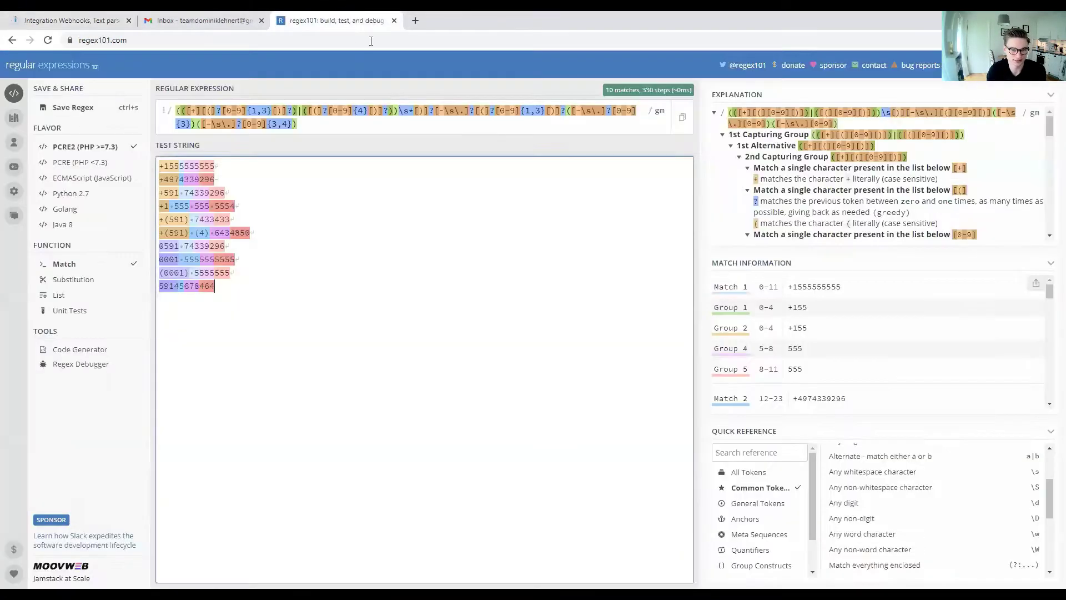
{"action": "left_click", "coordinate": [346, 123]}
{"action": "key", "text": "ctrl+a"}
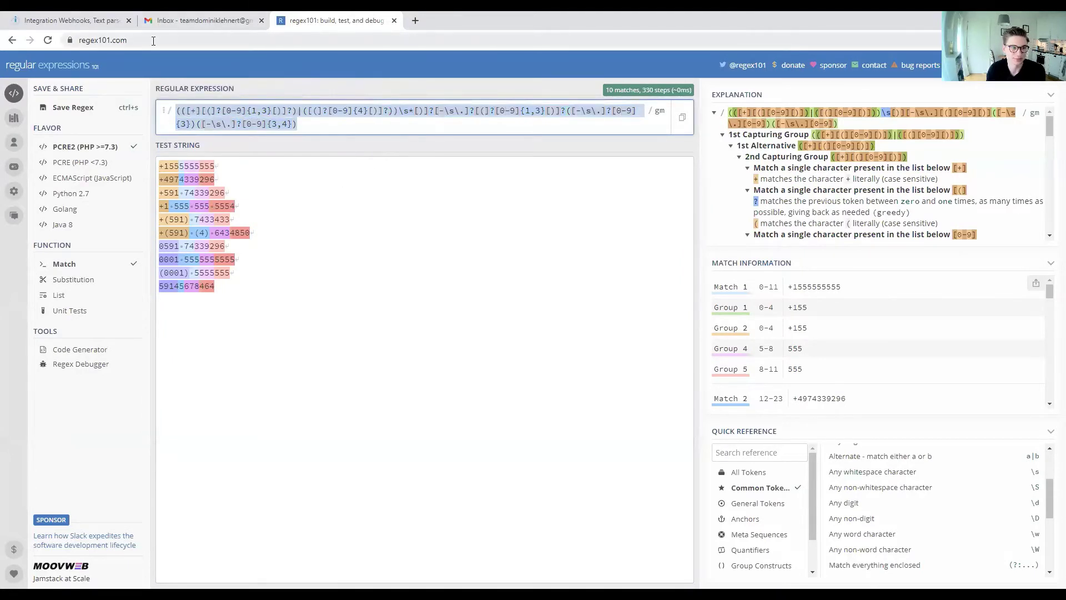
{"action": "left_click", "coordinate": [417, 256]}
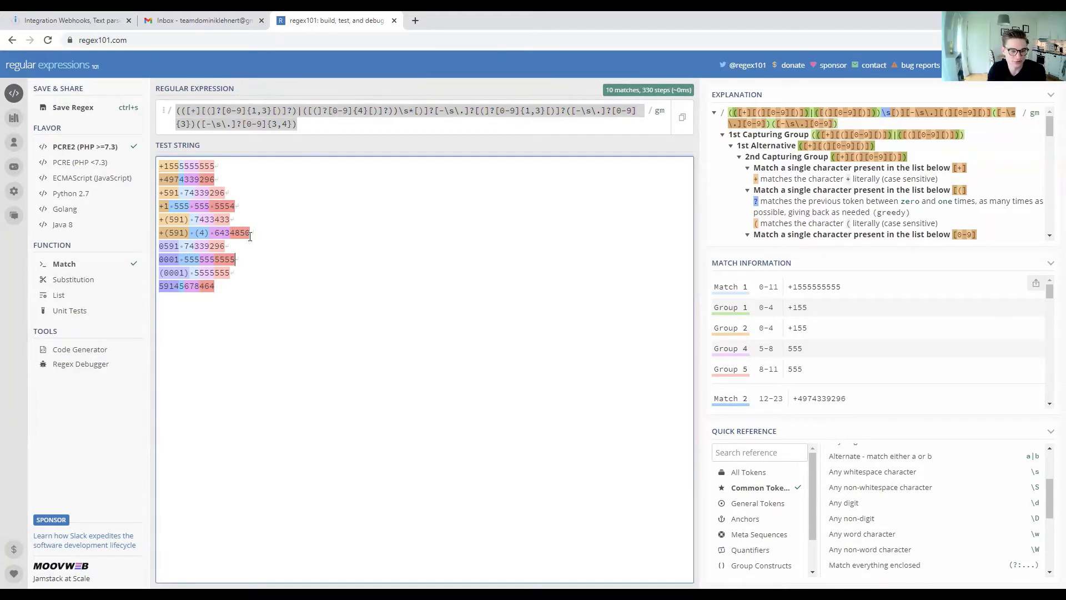
{"action": "mouse_move", "coordinate": [239, 233]}
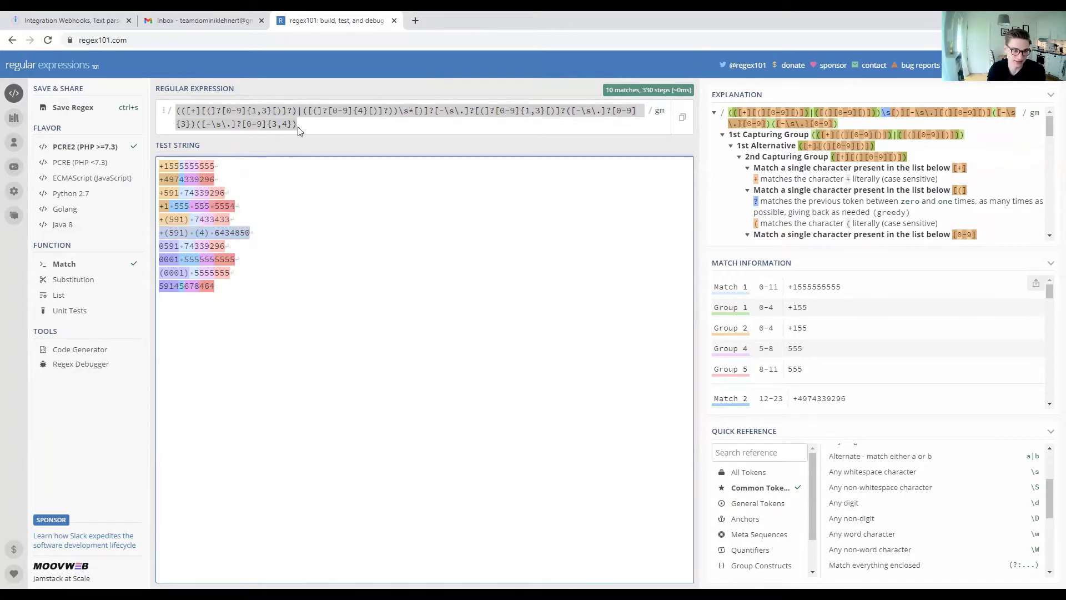
{"action": "triple_click", "coordinate": [314, 128]}
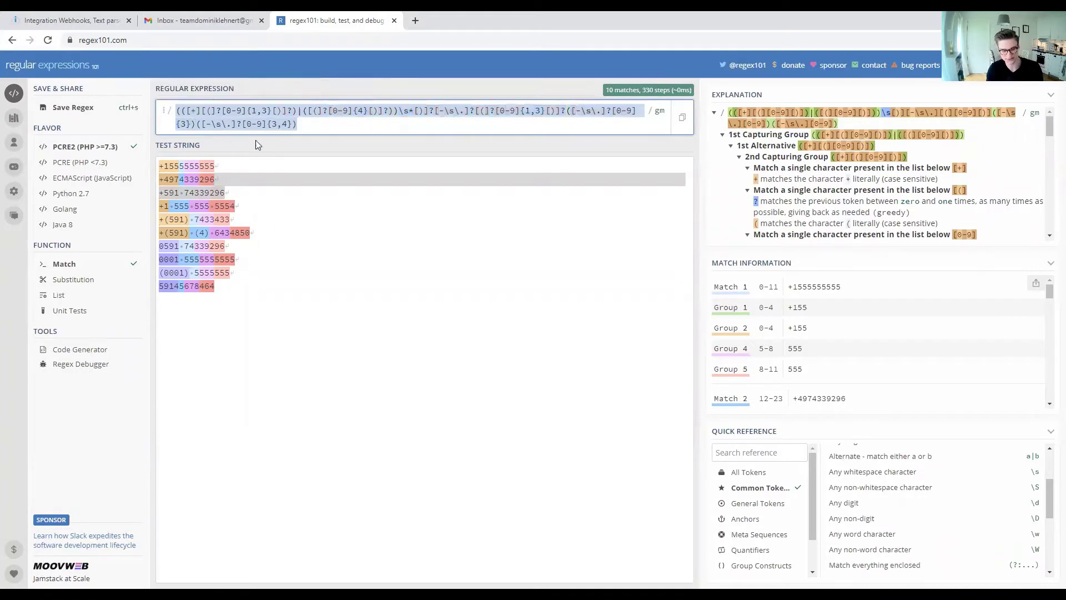
{"action": "left_click", "coordinate": [307, 122]}
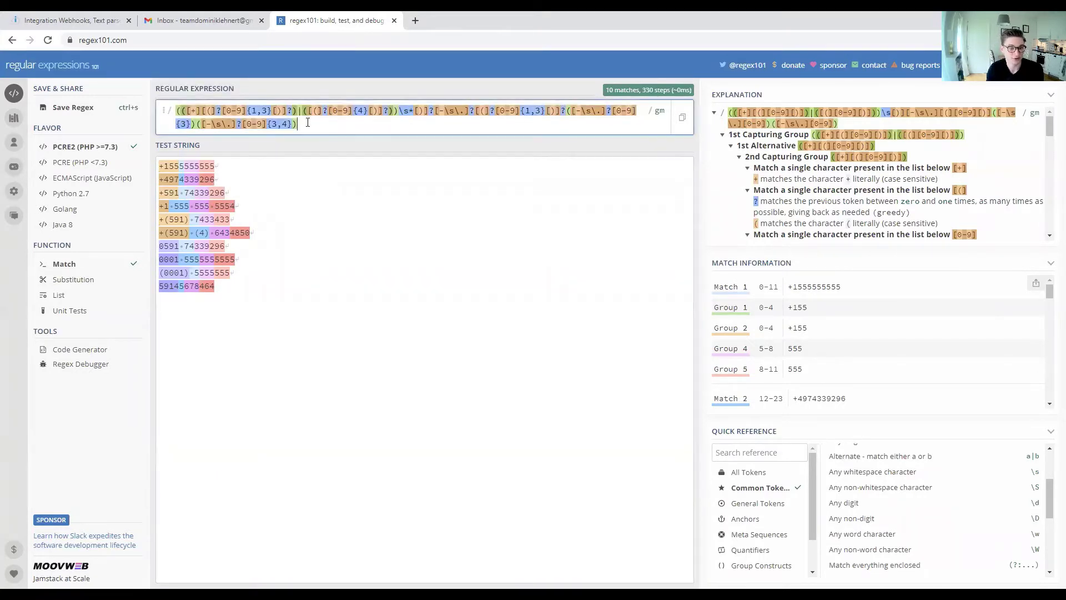
{"action": "left_click_drag", "start_coordinate": [307, 122], "coordinate": [192, 103]}
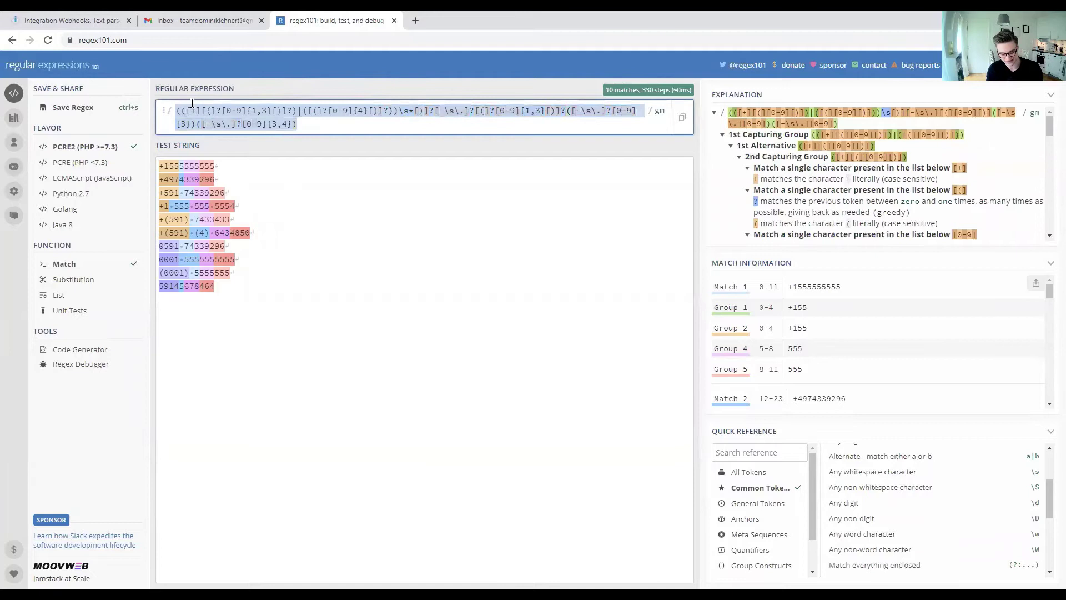
{"action": "left_click", "coordinate": [328, 113]}
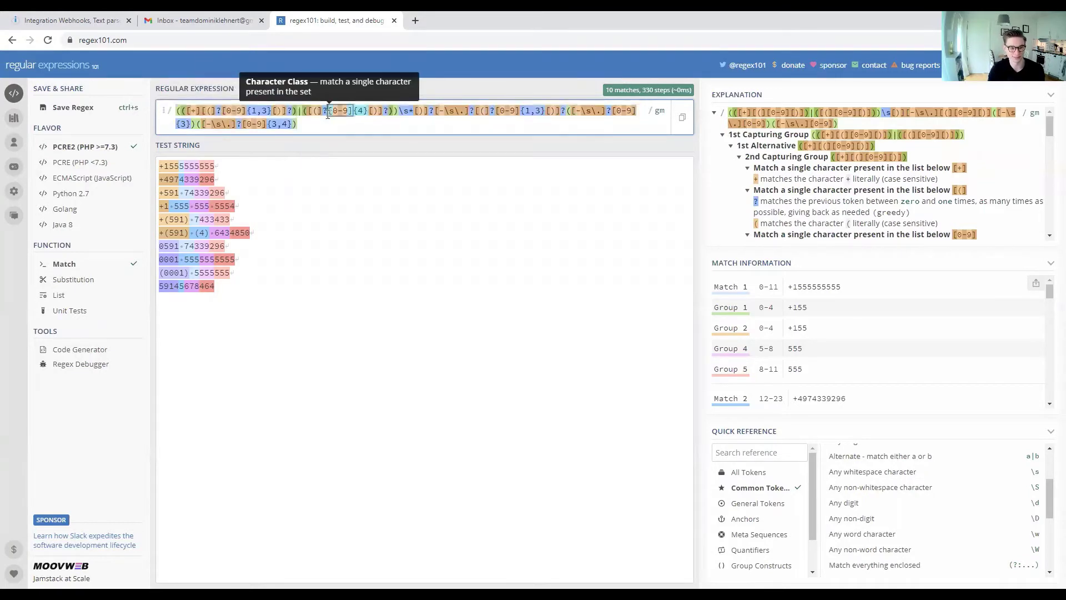
{"action": "left_click_drag", "start_coordinate": [310, 123], "coordinate": [167, 113]}
{"action": "key", "text": "ctrl+c"}
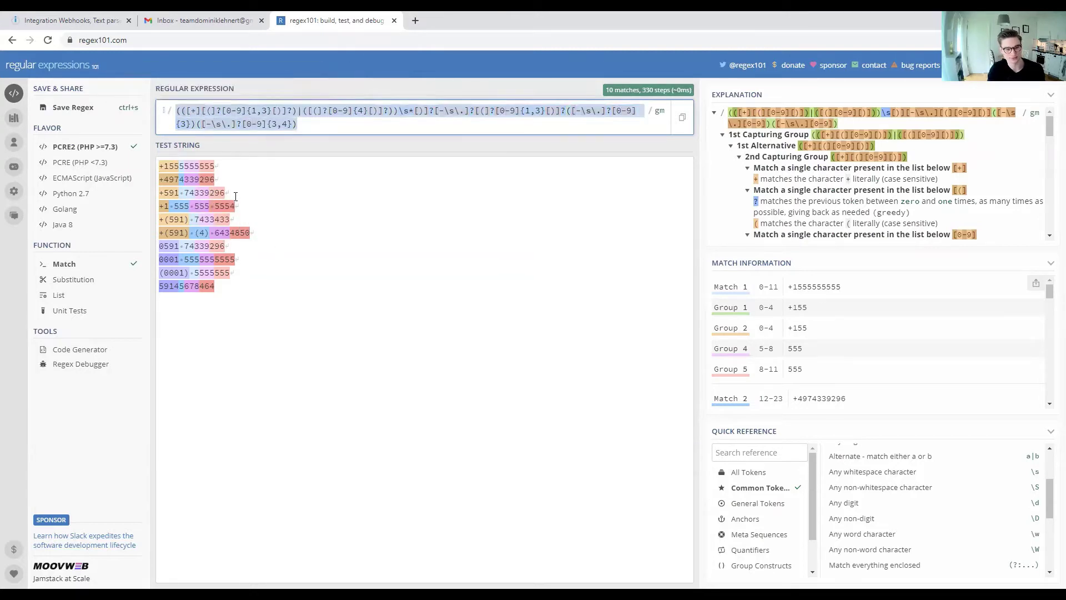
{"action": "left_click", "coordinate": [330, 131]}
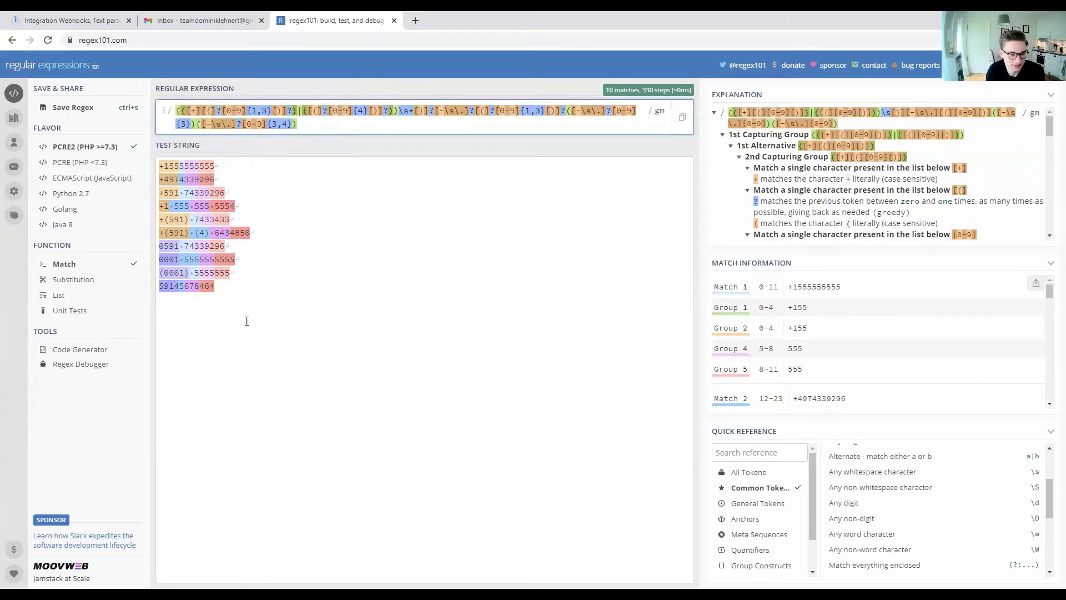
Review the ten matched sample phone numbers in the test string, then return to Integromat.
{"action": "left_click_drag", "start_coordinate": [245, 316], "coordinate": [159, 246]}
{"action": "left_click_drag", "start_coordinate": [162, 207], "coordinate": [153, 152]}
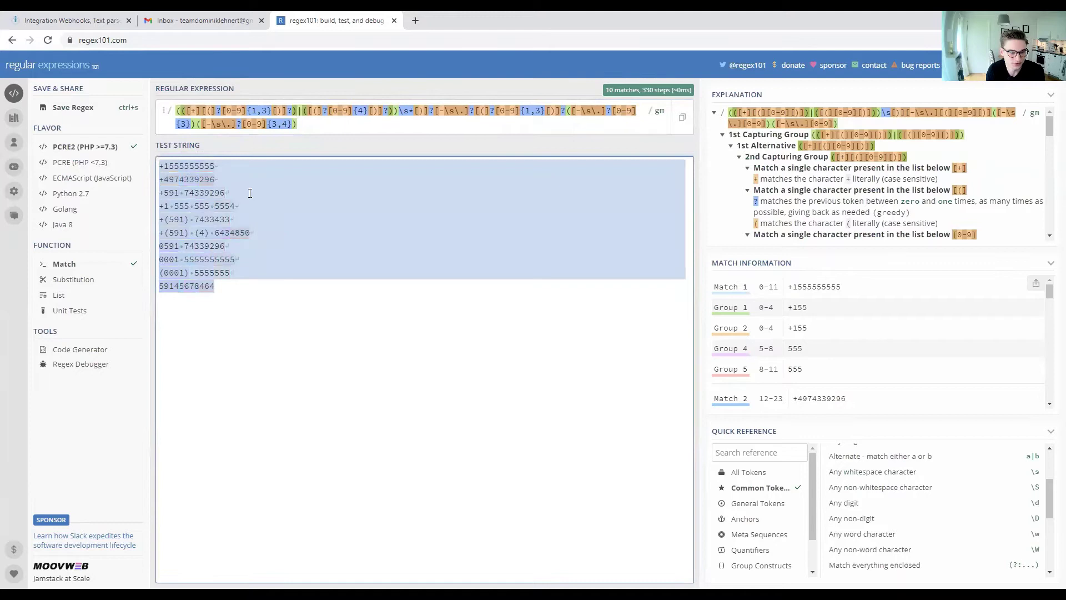
{"action": "left_click", "coordinate": [231, 295]}
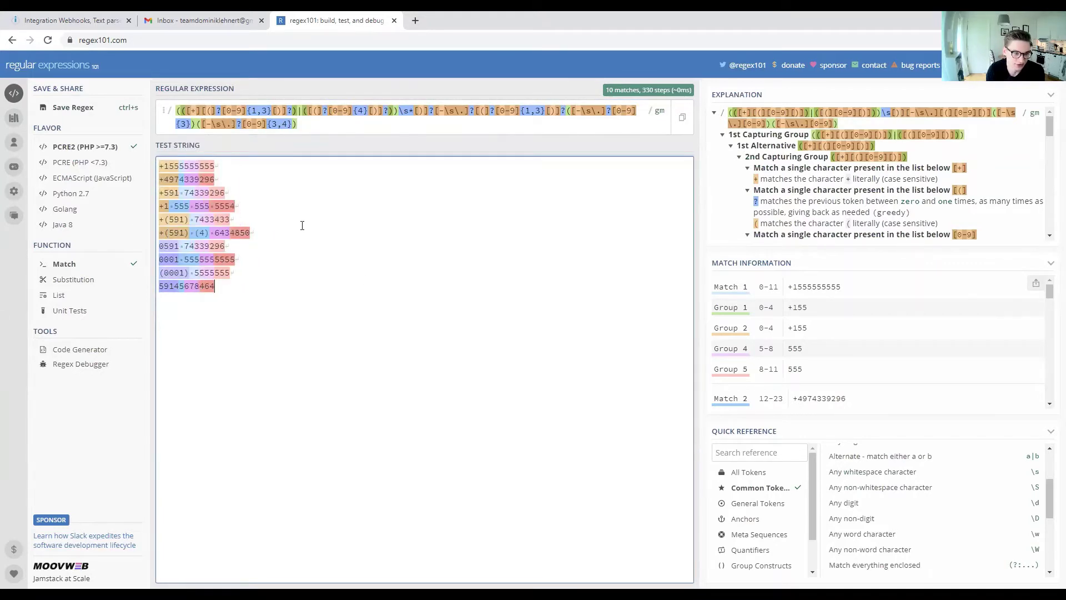
{"action": "left_click", "coordinate": [70, 21]}
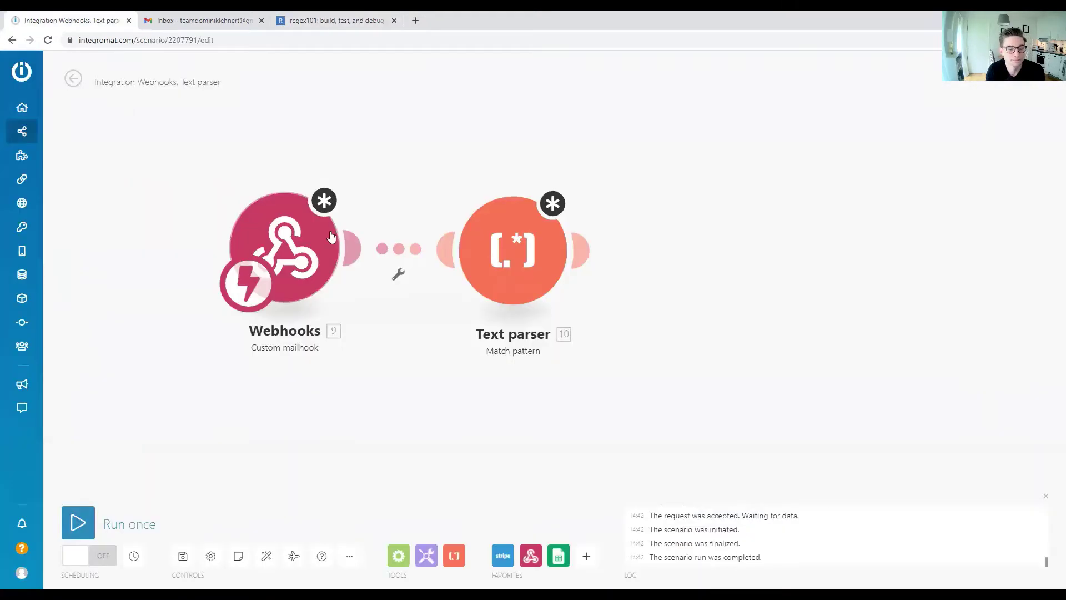
Set the Text parser pattern to the phone regex, Global match on, case-insensitive, parsing 9. Text.
{"action": "left_click", "coordinate": [543, 223]}
{"action": "left_click", "coordinate": [630, 121]}
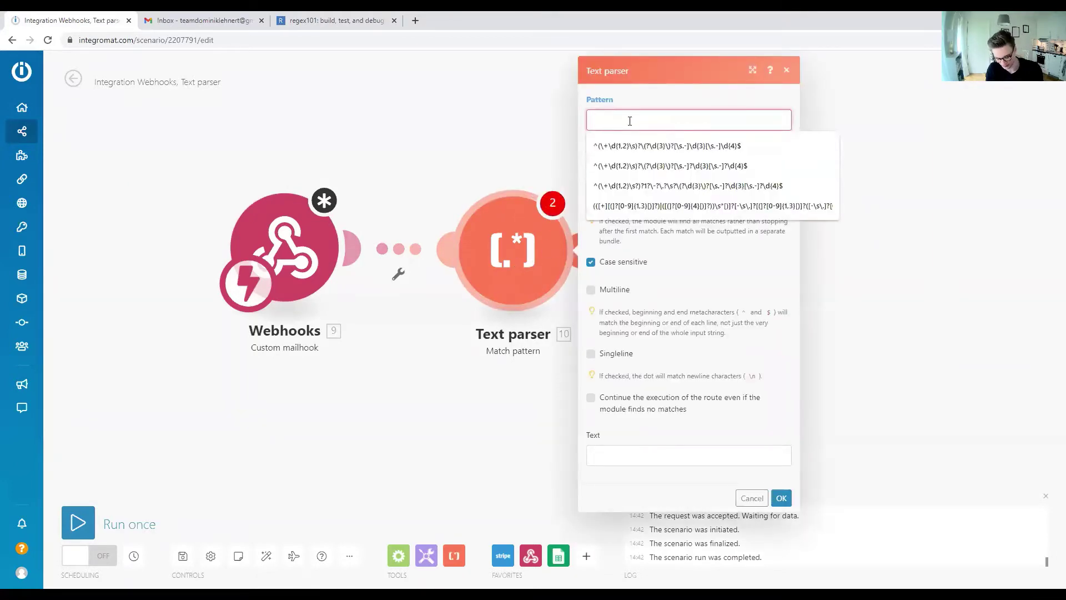
{"action": "key", "text": "ctrl+v"}
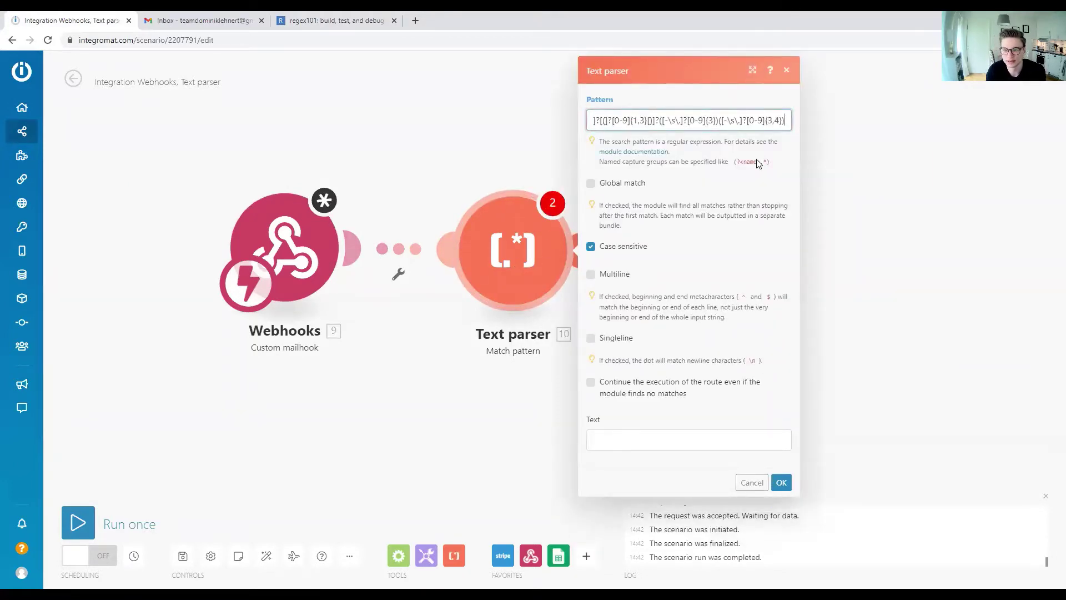
{"action": "left_click", "coordinate": [716, 182]}
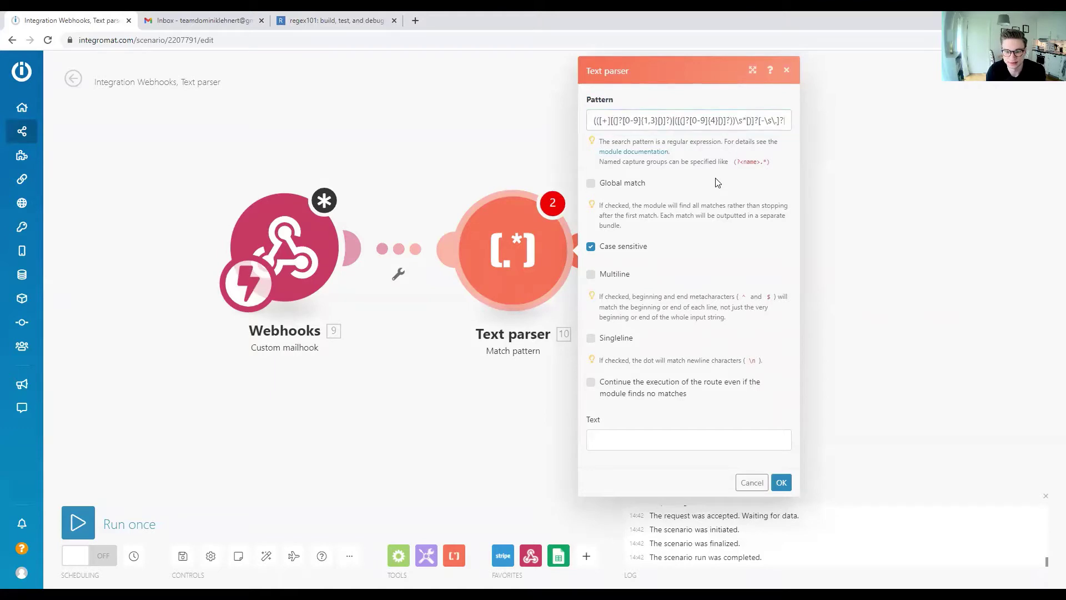
{"action": "left_click", "coordinate": [590, 185]}
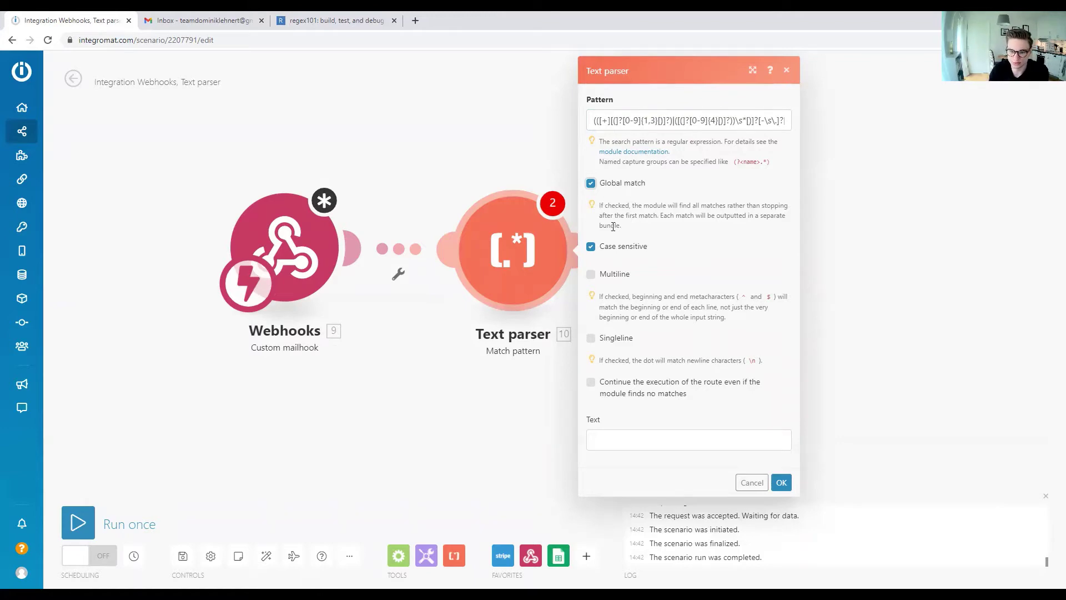
{"action": "left_click", "coordinate": [590, 247]}
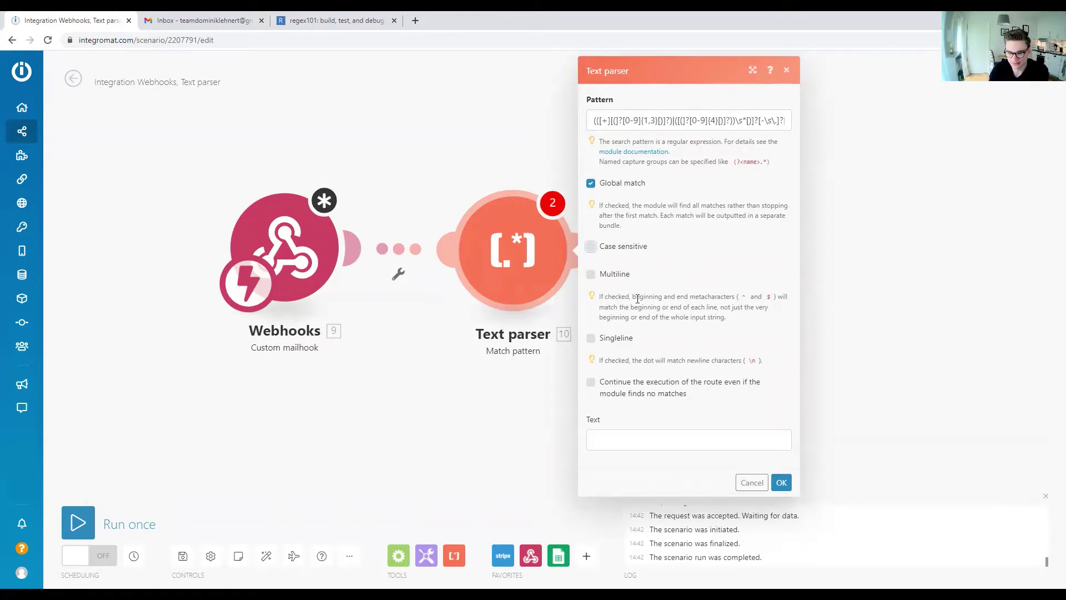
{"action": "left_click", "coordinate": [700, 439]}
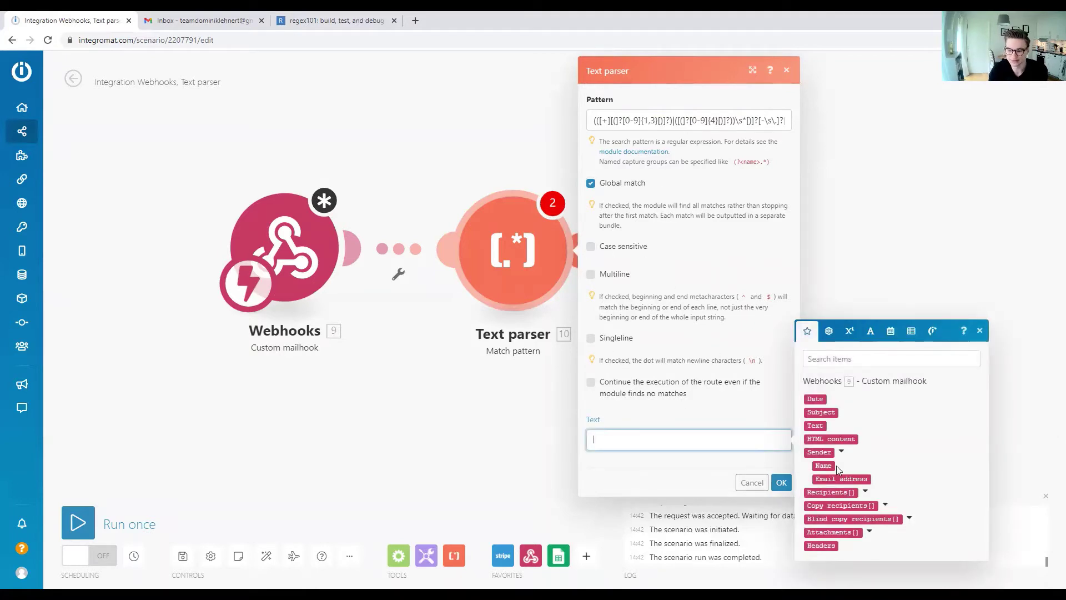
{"action": "left_click", "coordinate": [815, 425]}
{"action": "left_click", "coordinate": [780, 483]}
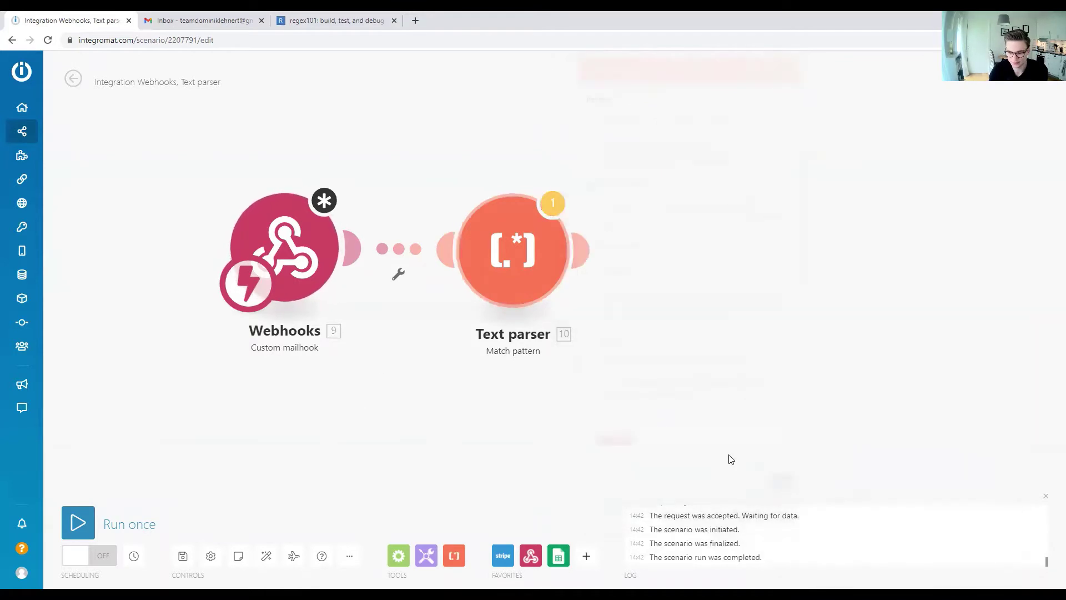
Check the mailhook settings and re-save the Text parser configuration.
{"action": "left_click", "coordinate": [283, 253]}
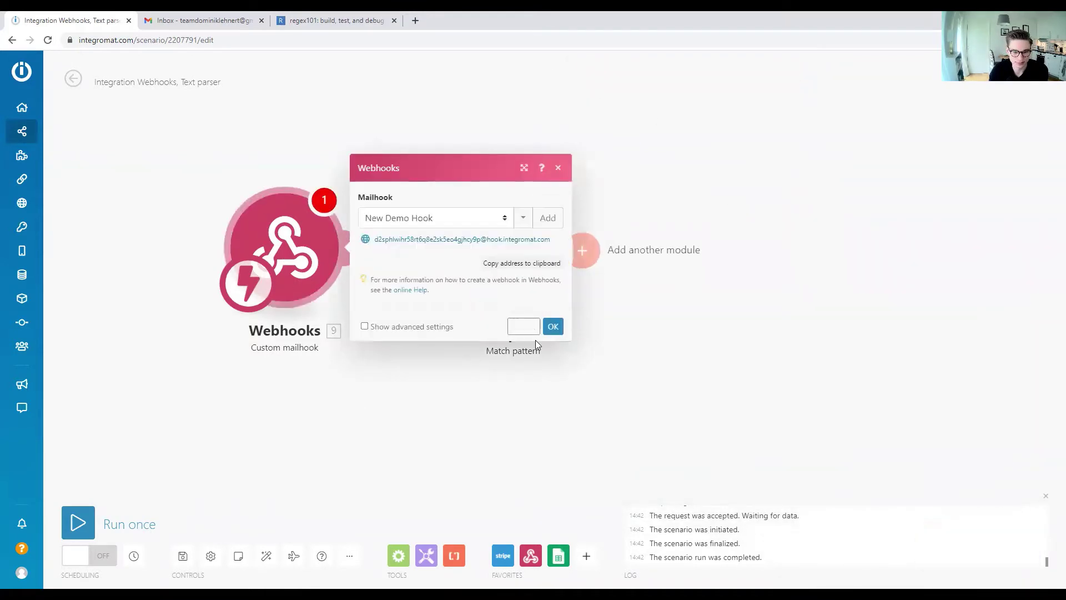
{"action": "left_click", "coordinate": [553, 326]}
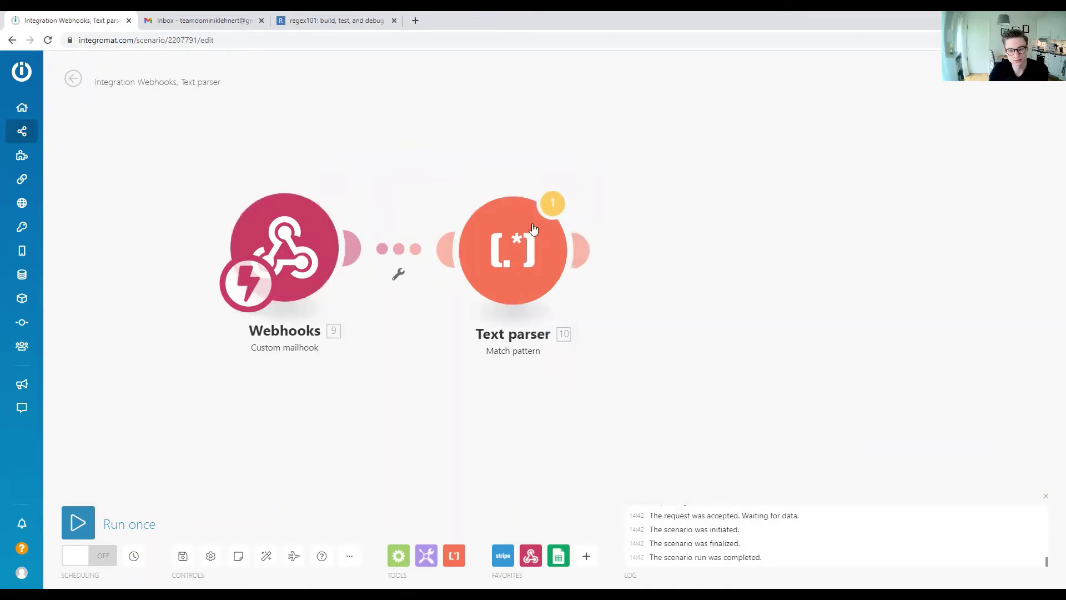
{"action": "left_click", "coordinate": [534, 262]}
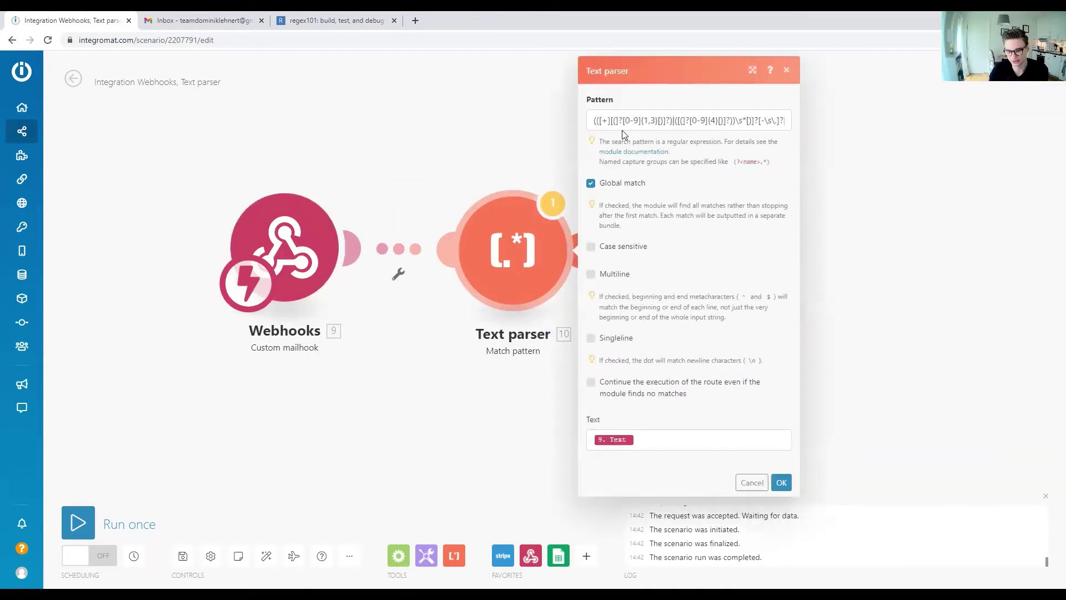
{"action": "left_click", "coordinate": [781, 481]}
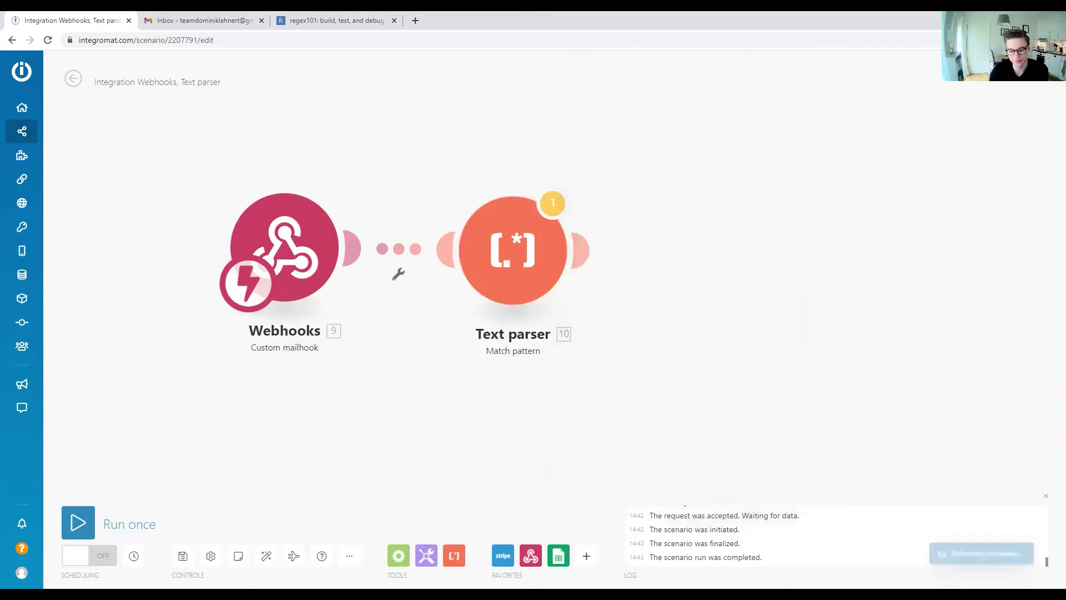
Attach a Google Sheets Add a Row module after the Text parser.
{"action": "left_click", "coordinate": [559, 555]}
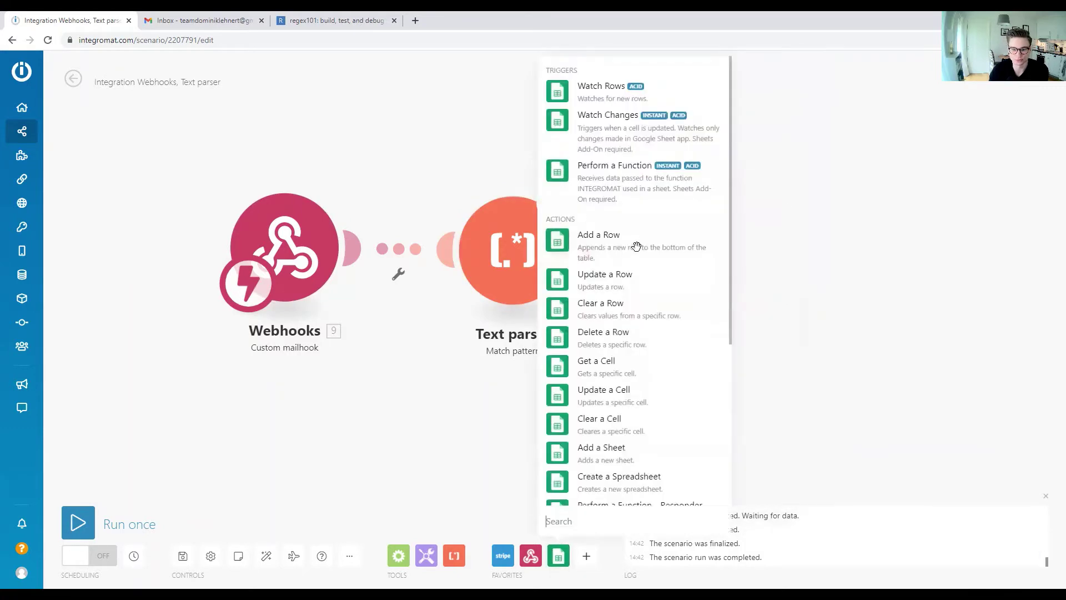
{"action": "left_click", "coordinate": [636, 244]}
{"action": "left_click", "coordinate": [728, 260]}
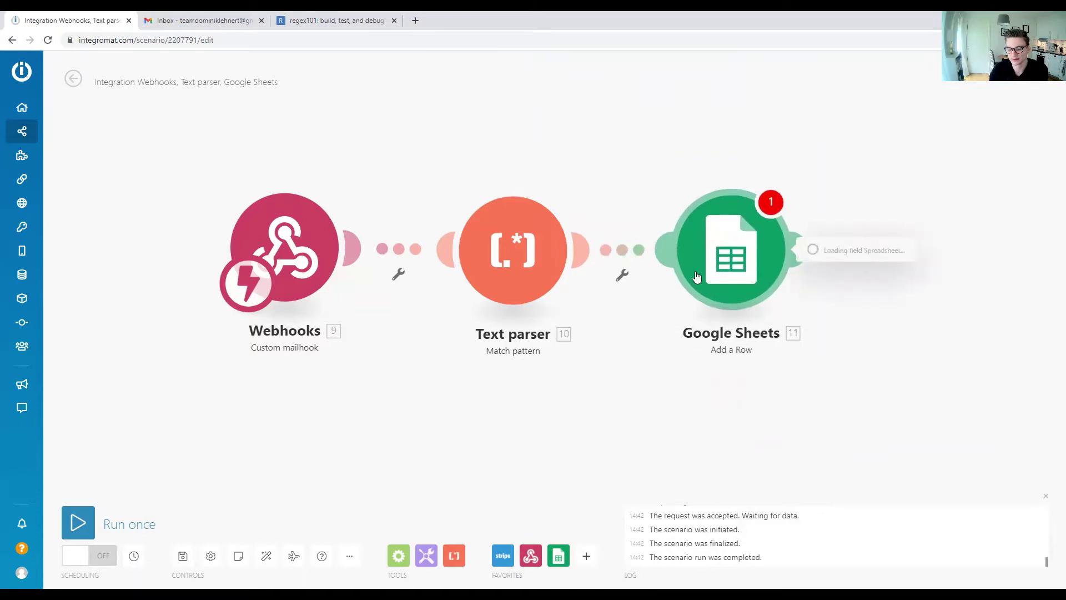
{"action": "left_click", "coordinate": [644, 407]}
{"action": "left_click", "coordinate": [727, 239]}
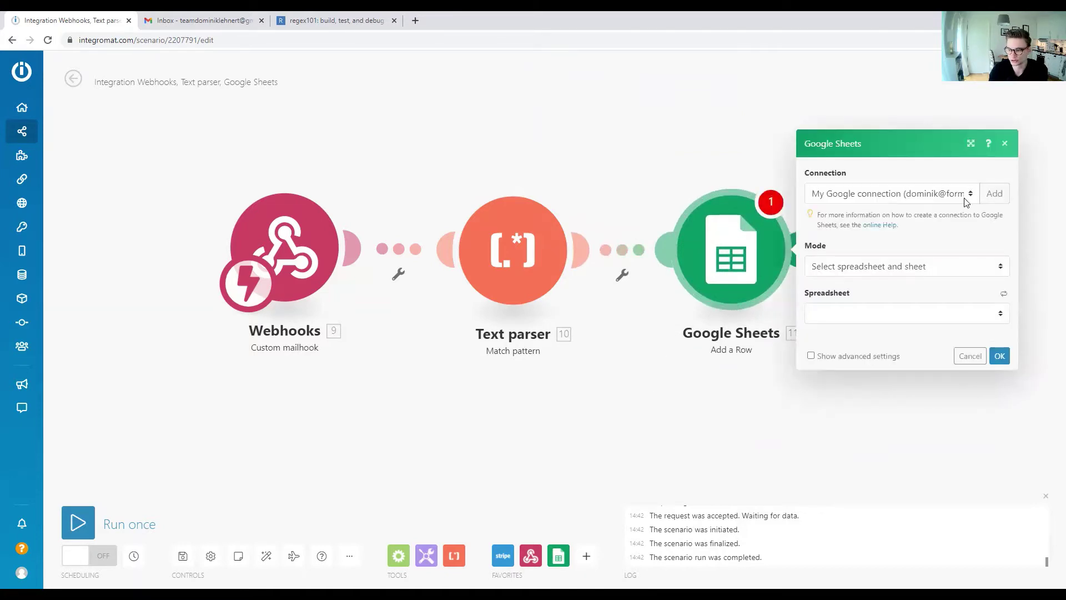
Target Sheet1 of the Untitled spreadsheet in the Add a Row module and save.
{"action": "left_click", "coordinate": [937, 265]}
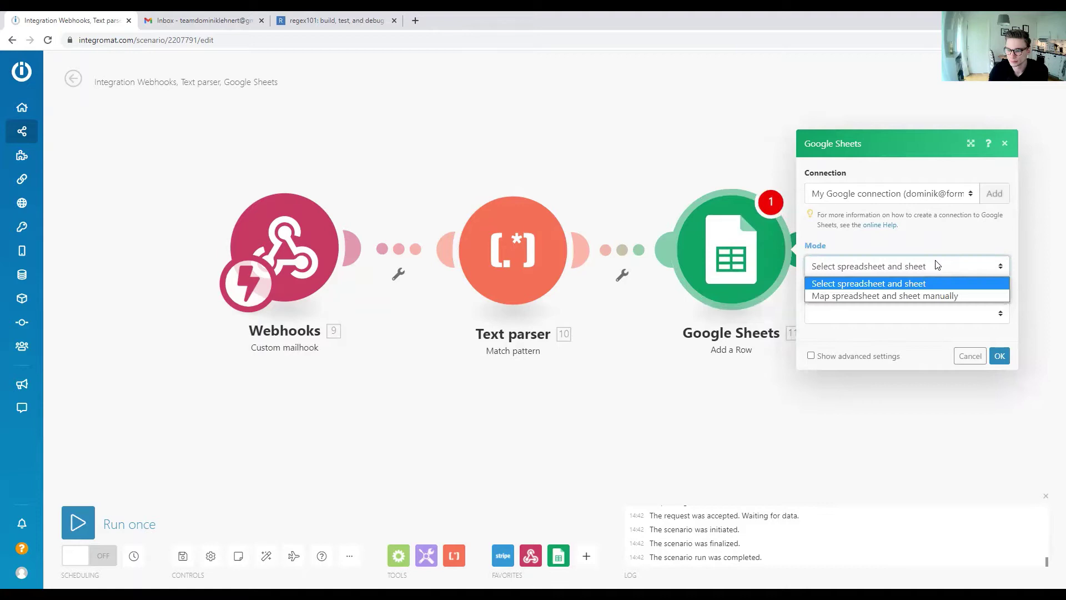
{"action": "left_click", "coordinate": [937, 265]}
{"action": "left_click", "coordinate": [928, 313]}
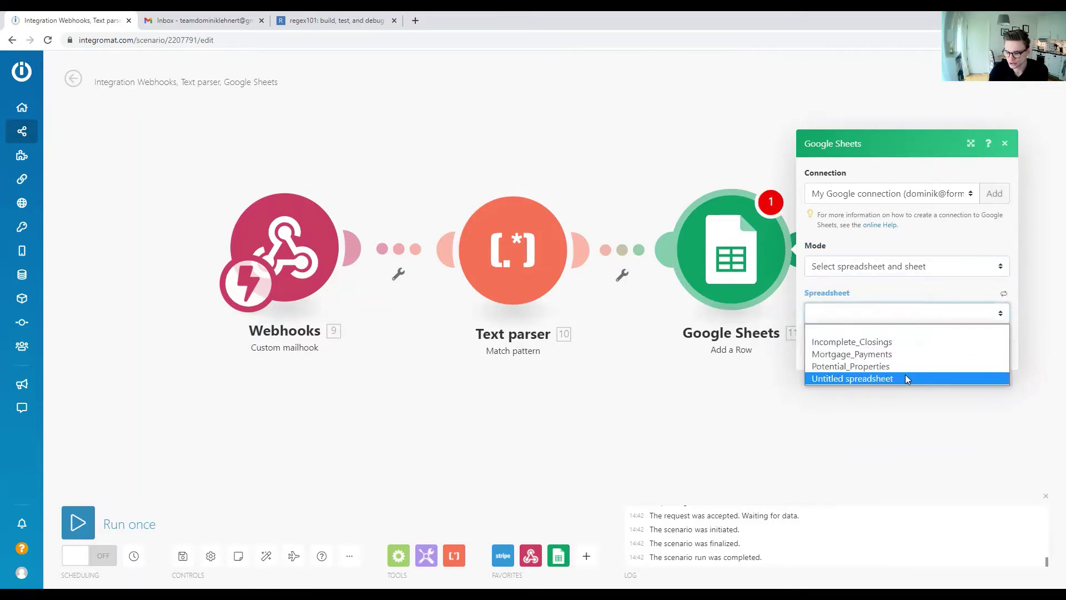
{"action": "left_click", "coordinate": [904, 374]}
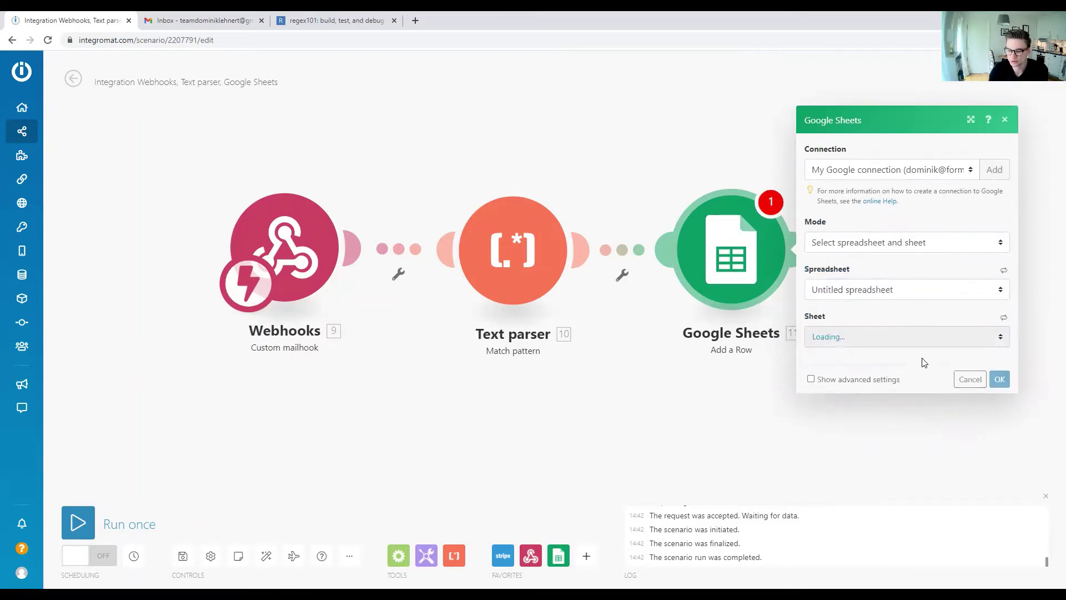
{"action": "left_click", "coordinate": [941, 337]}
{"action": "left_click", "coordinate": [932, 361]}
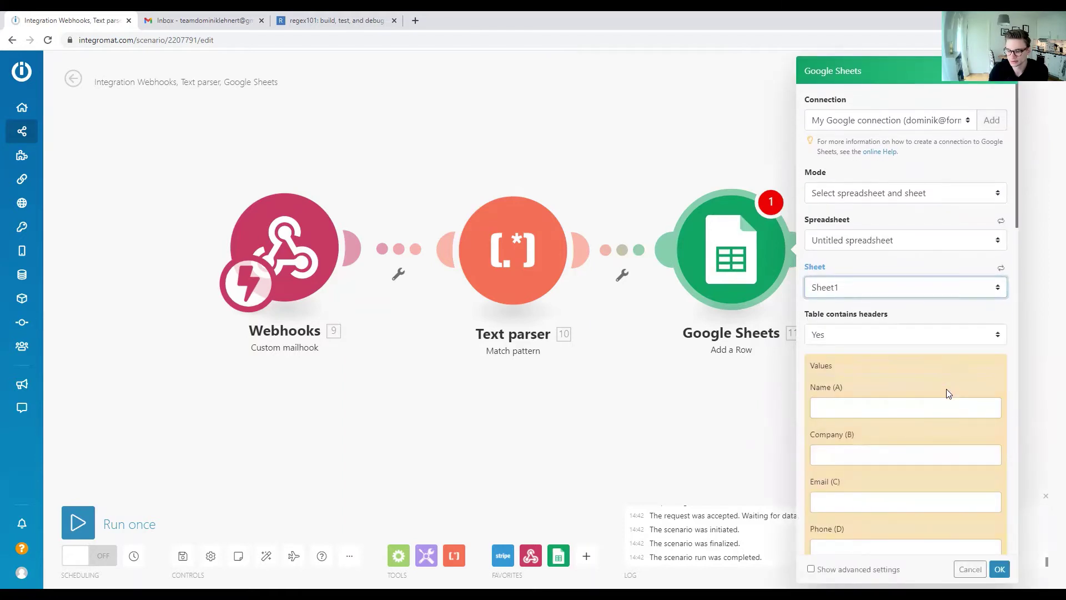
{"action": "left_click", "coordinate": [948, 405]}
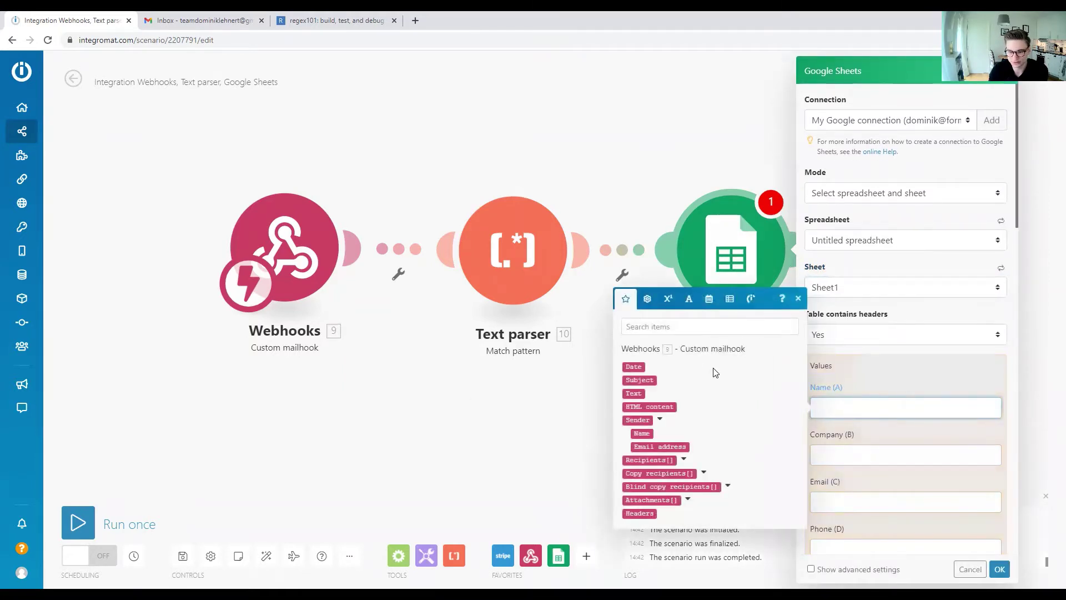
{"action": "left_click", "coordinate": [999, 568]}
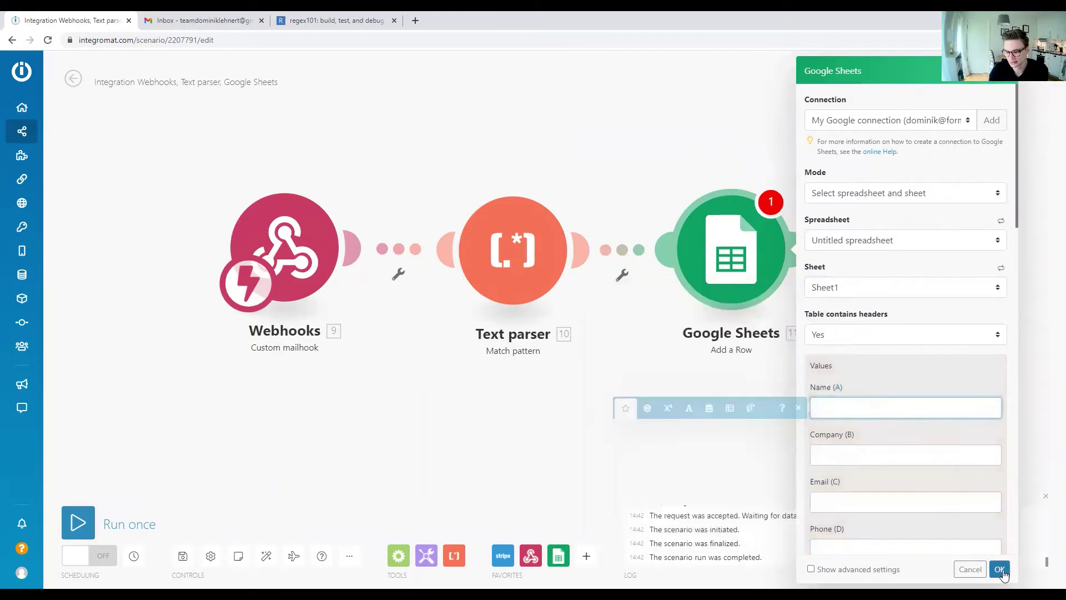
Recheck the Text parser settings, then copy the mailhook e-mail address again.
{"action": "left_click", "coordinate": [508, 260]}
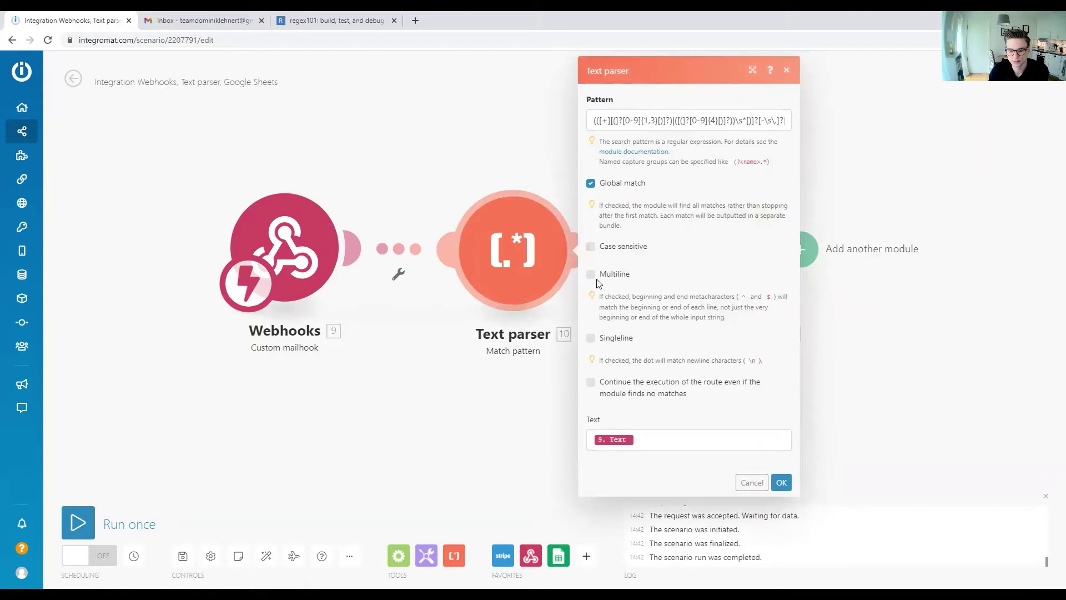
{"action": "left_click", "coordinate": [780, 482]}
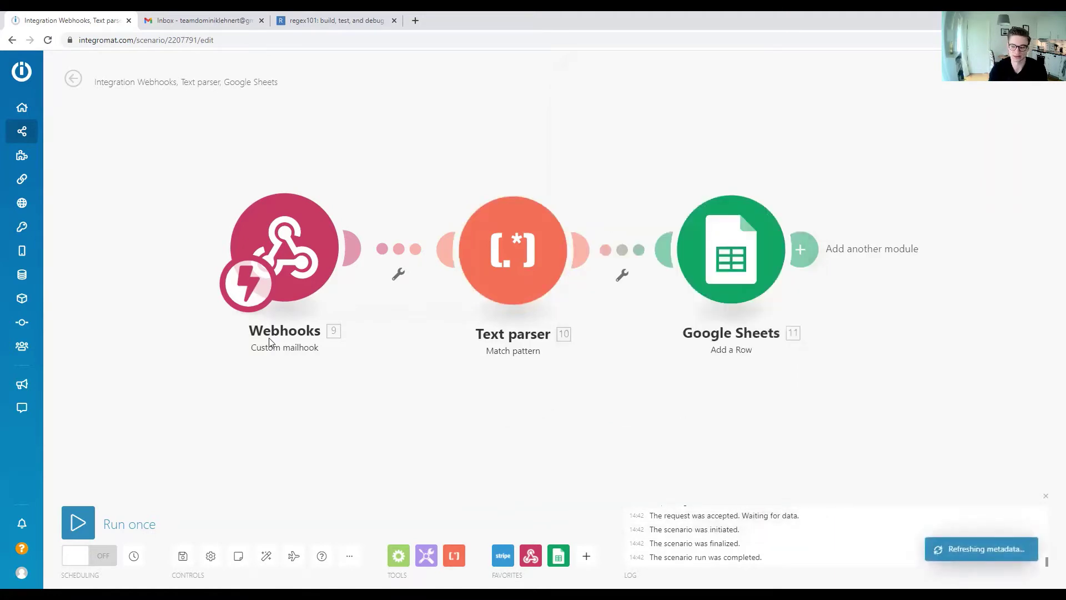
{"action": "left_click", "coordinate": [186, 20]}
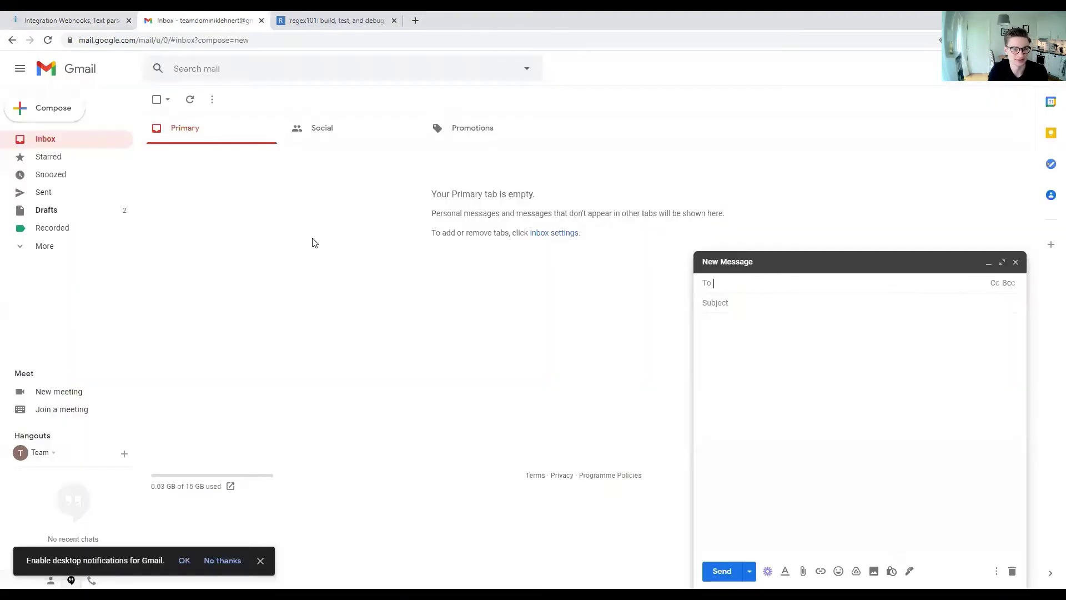
{"action": "left_click", "coordinate": [77, 17]}
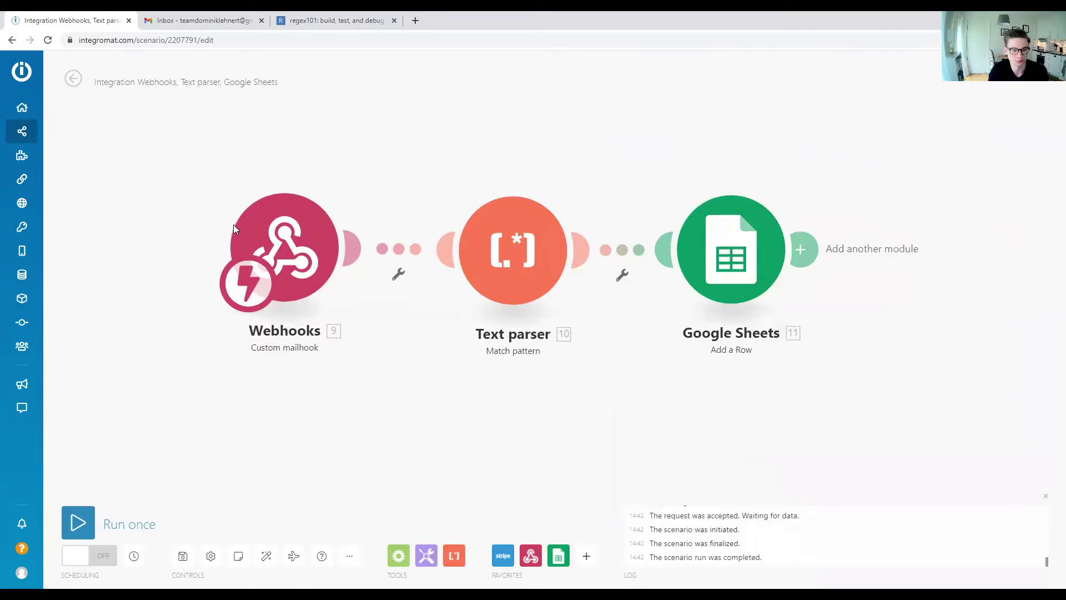
{"action": "left_click", "coordinate": [275, 237]}
{"action": "left_click", "coordinate": [544, 263]}
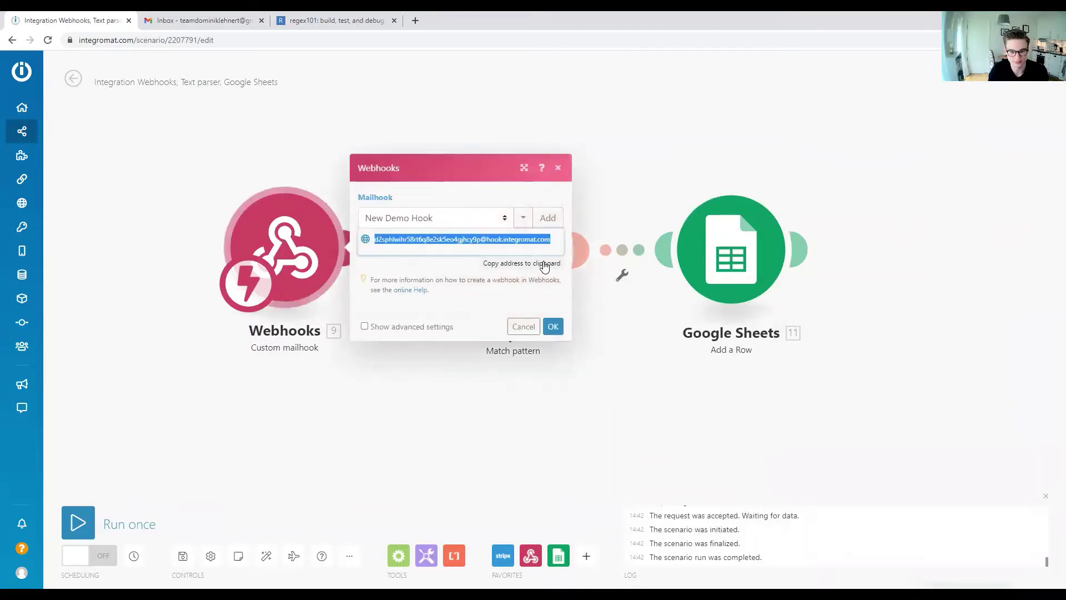
Address the Gmail draft to the mailhook with the subject "Test".
{"action": "key", "text": "ctrl+Tab"}
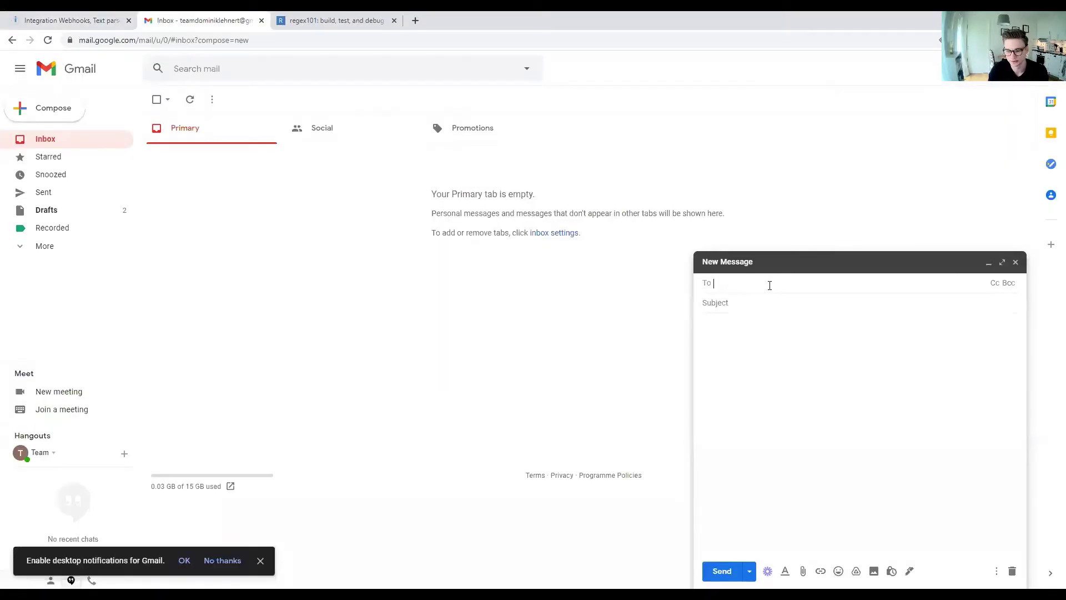
{"action": "key", "text": "ctrl+v"}
{"action": "left_click", "coordinate": [766, 307]}
{"action": "type", "text": "T"}
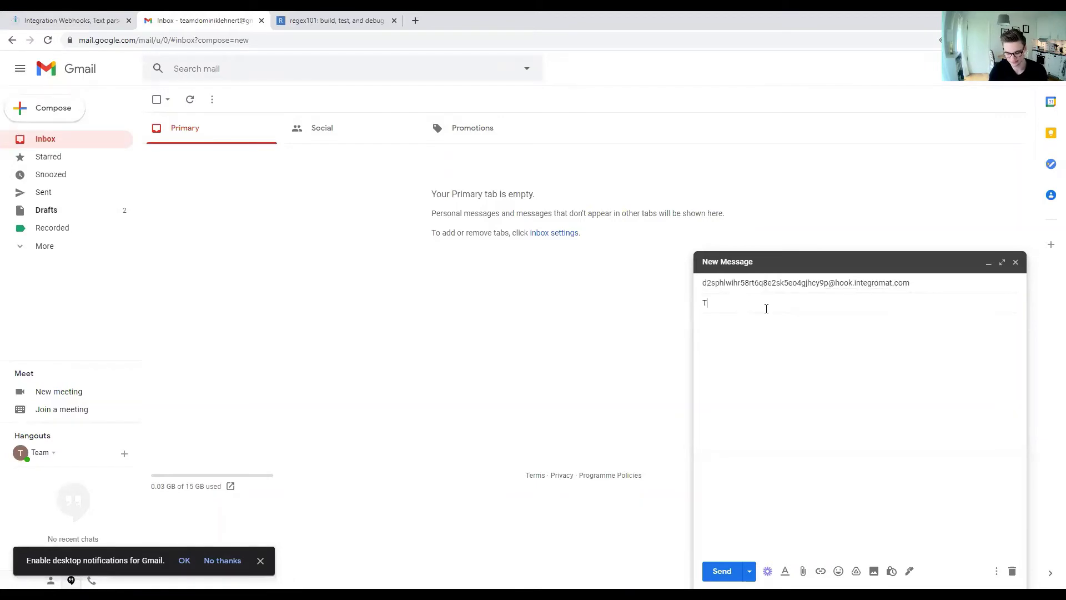
{"action": "type", "text": "est"}
{"action": "key", "text": "Tab"}
Copy the regex101 test phone numbers into the email body.
{"action": "left_click", "coordinate": [363, 20]}
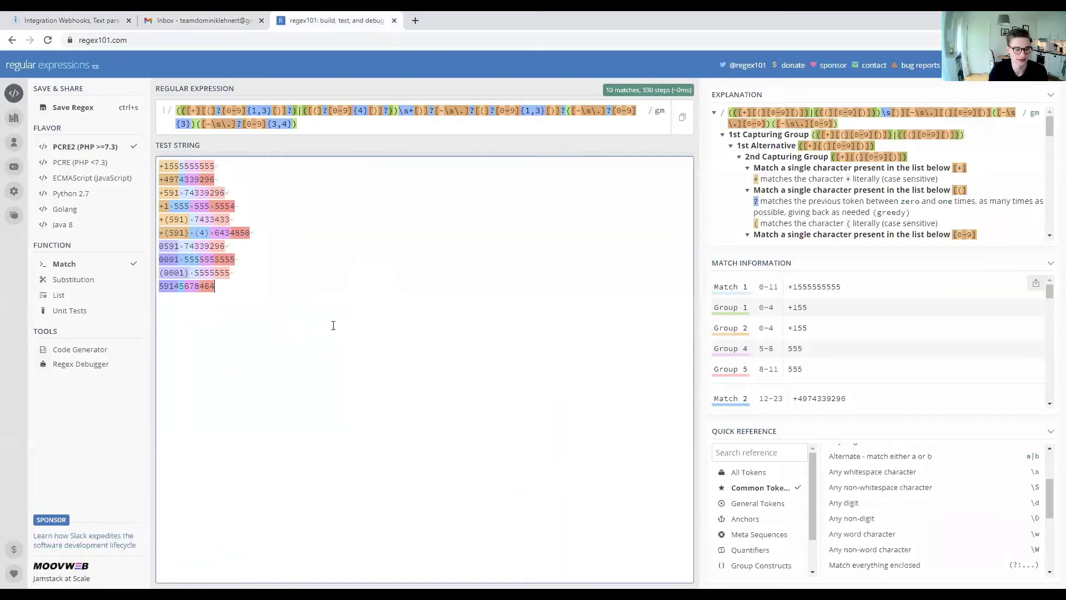
{"action": "key", "text": "ctrl+a"}
{"action": "key", "text": "ctrl+c"}
{"action": "left_click", "coordinate": [194, 20]}
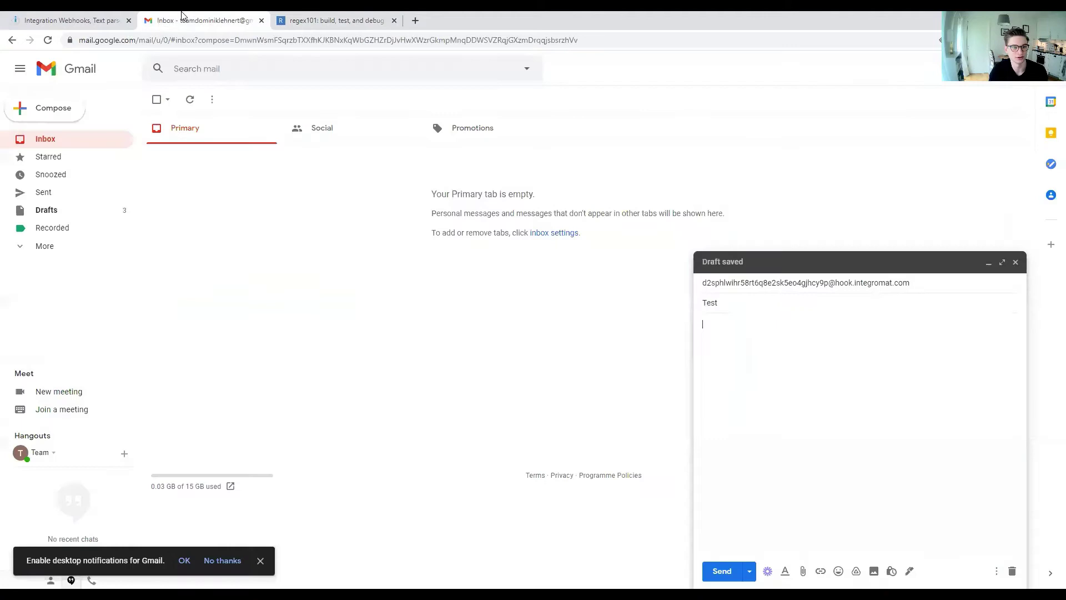
{"action": "key", "text": "ctrl+v"}
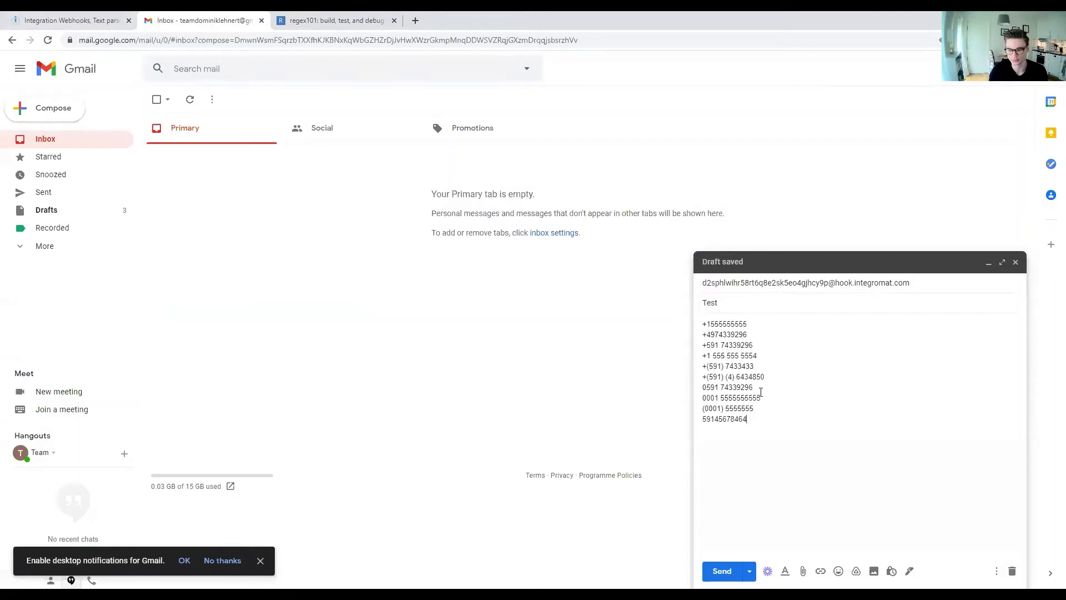
Add blank lines and the Test and Testing lines among the phone numbers.
{"action": "left_click", "coordinate": [704, 324]}
{"action": "key", "text": "Return"}
{"action": "key", "text": "Return"}
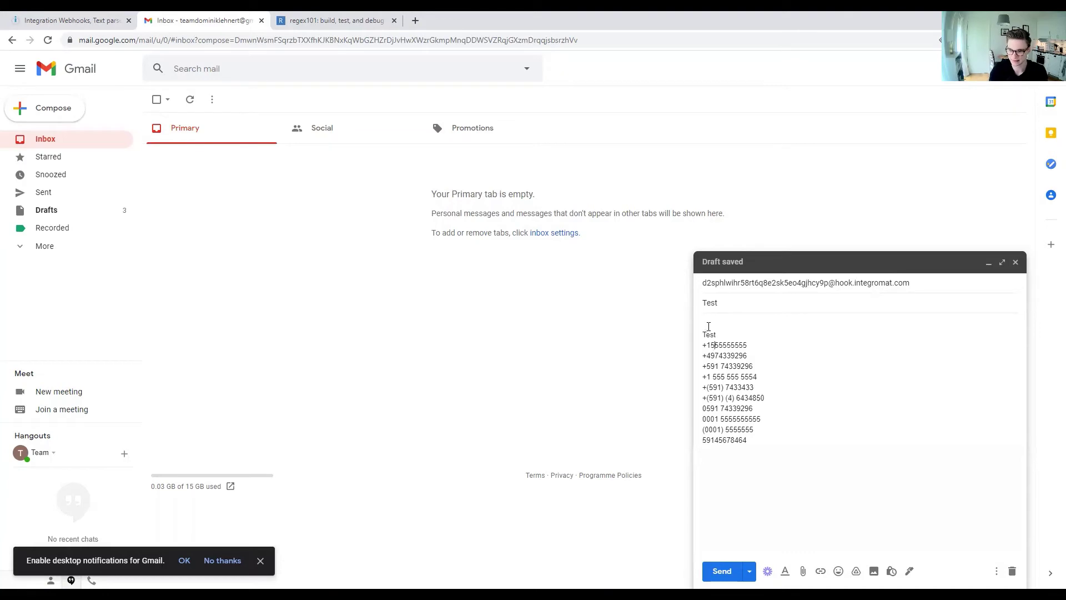
{"action": "key", "text": "Return"}
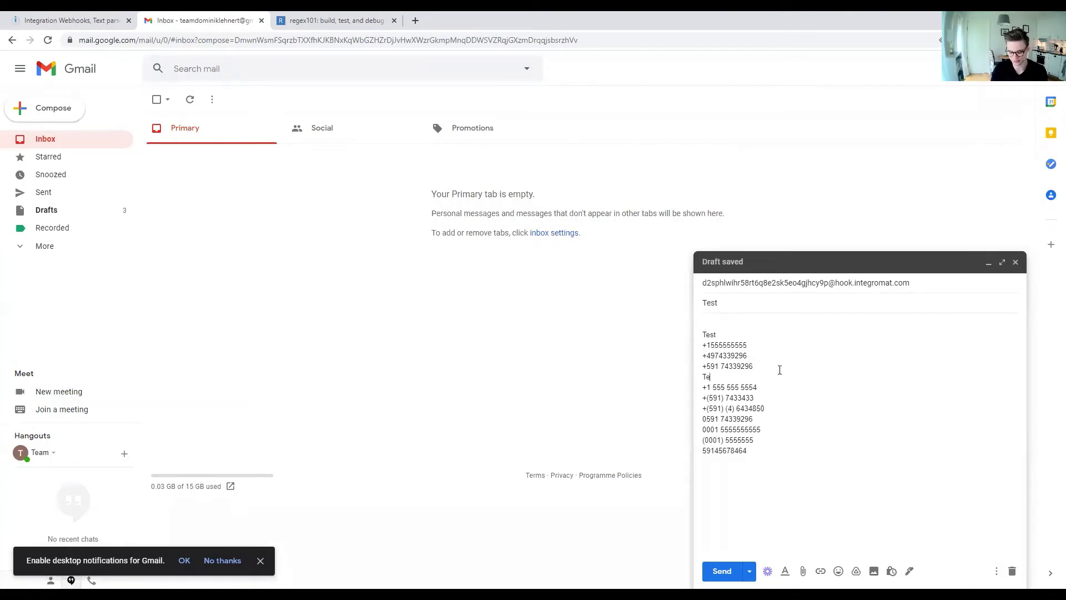
{"action": "key", "text": "Return"}
{"action": "key", "text": "Return"}
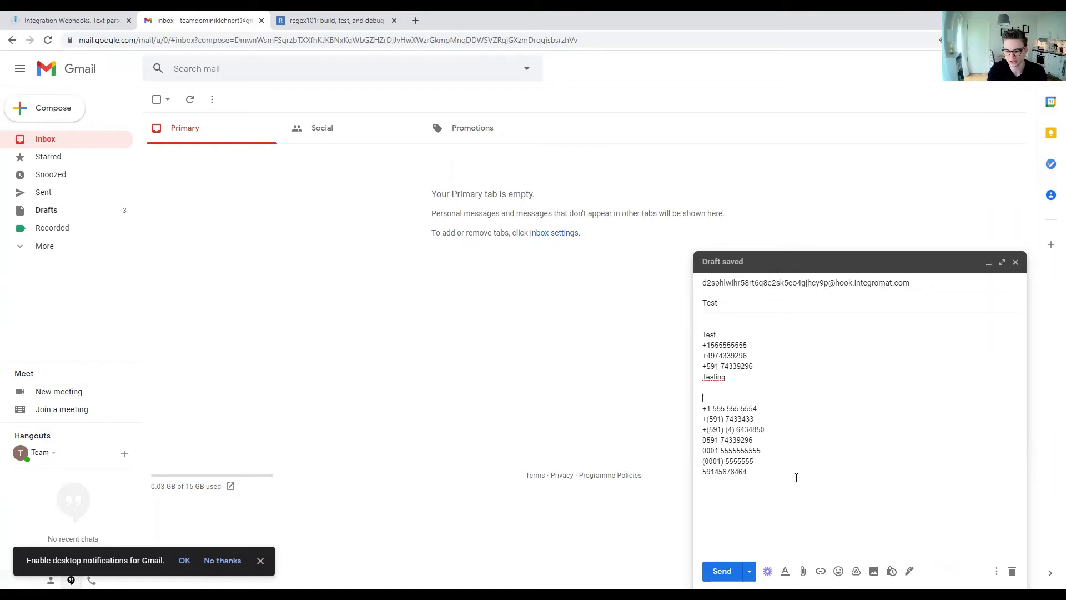
{"action": "left_click", "coordinate": [106, 20]}
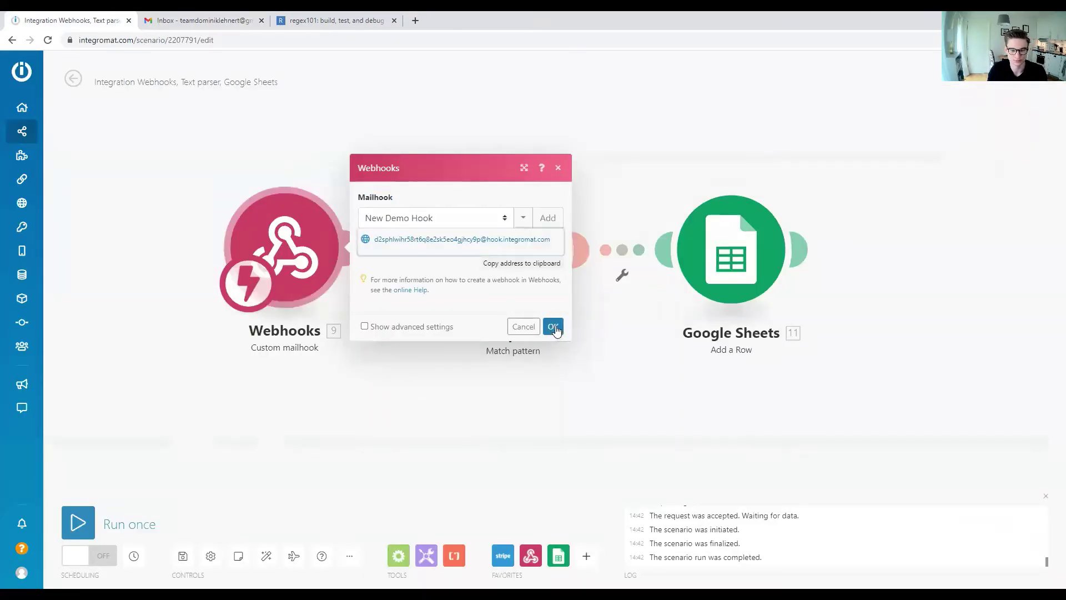
Run the scenario once and send the test email to the mailhook.
{"action": "left_click", "coordinate": [553, 326]}
{"action": "left_click", "coordinate": [121, 526]}
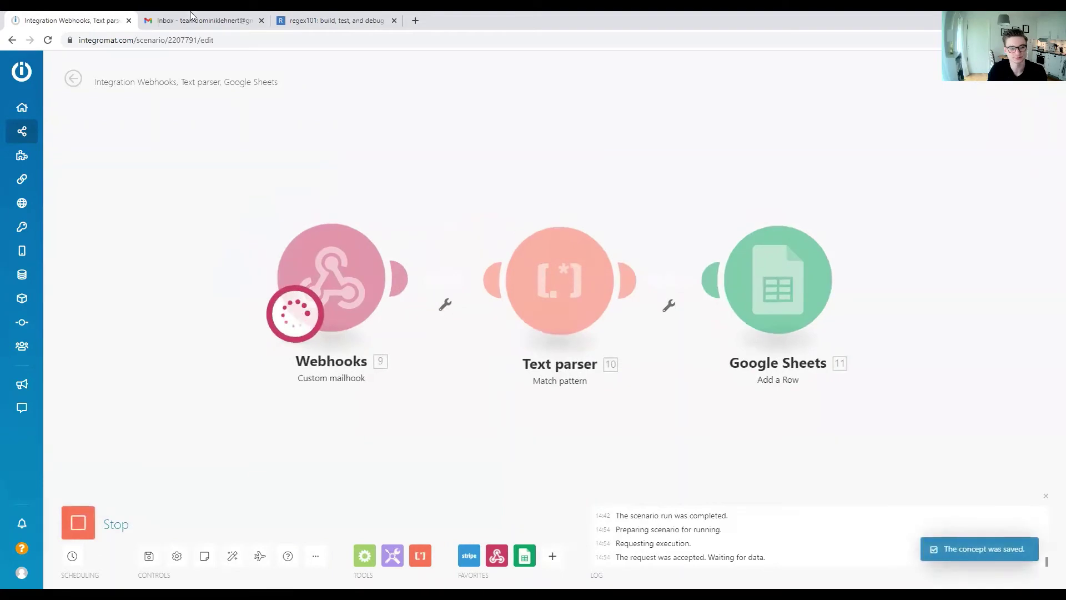
{"action": "key", "text": "ctrl+Tab"}
{"action": "left_click", "coordinate": [722, 570]}
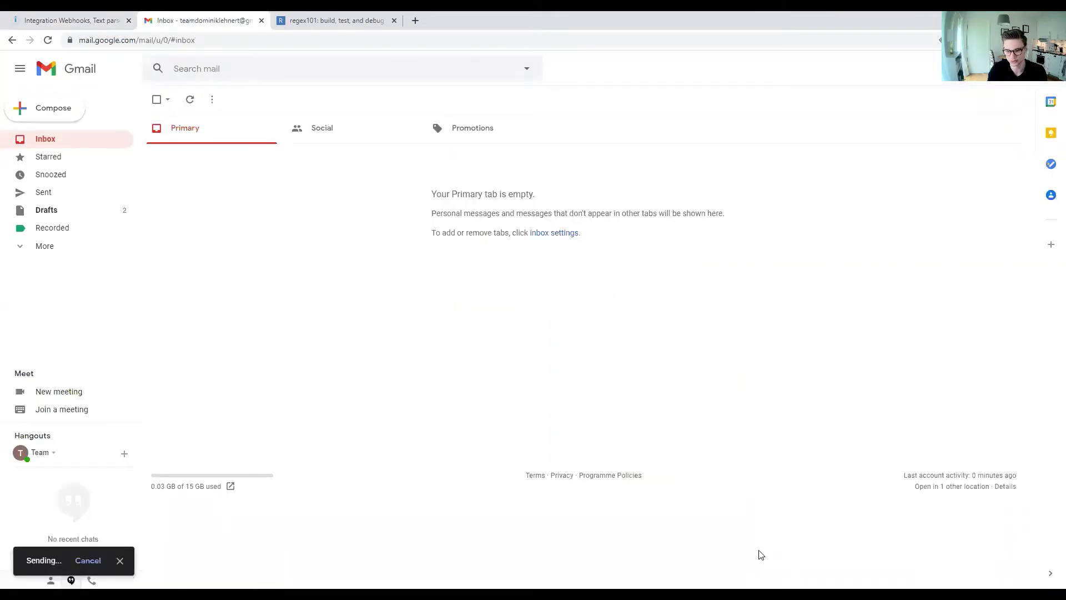
{"action": "left_click", "coordinate": [109, 17]}
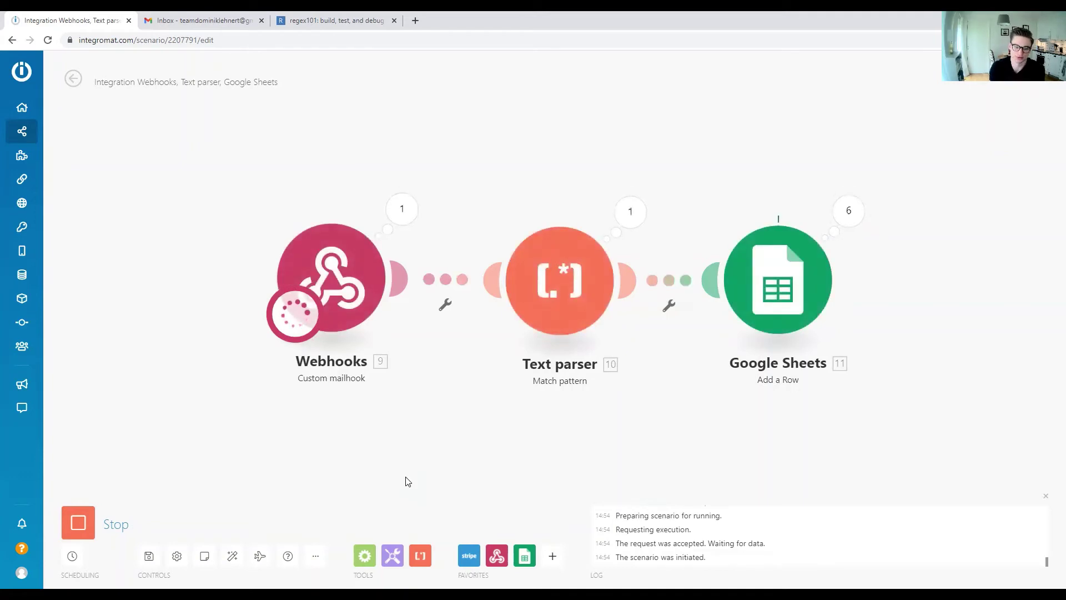
{"action": "left_click", "coordinate": [400, 210]}
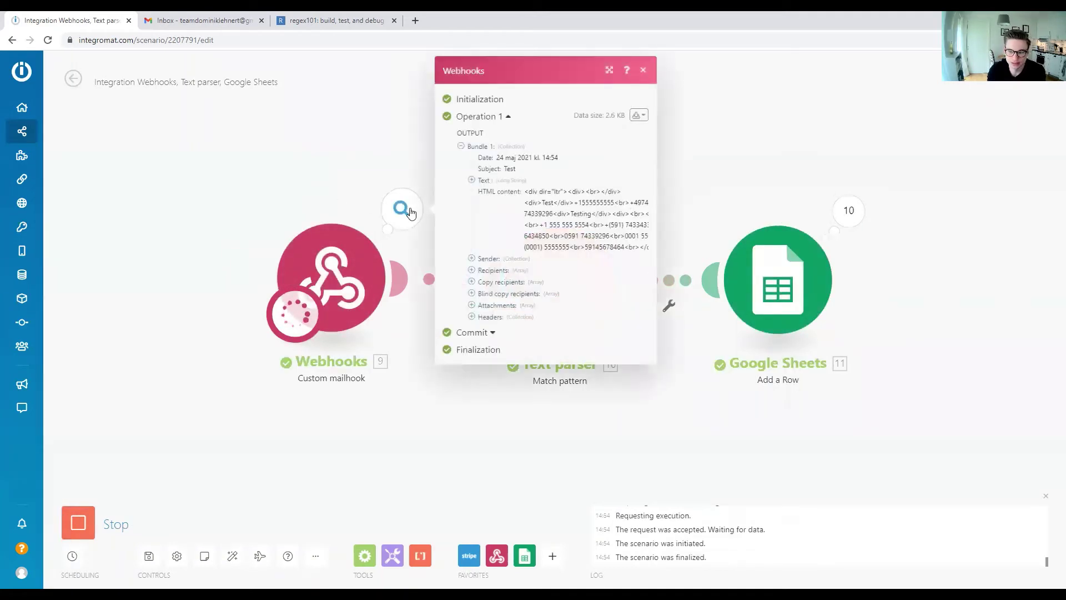
{"action": "left_click", "coordinate": [471, 181]}
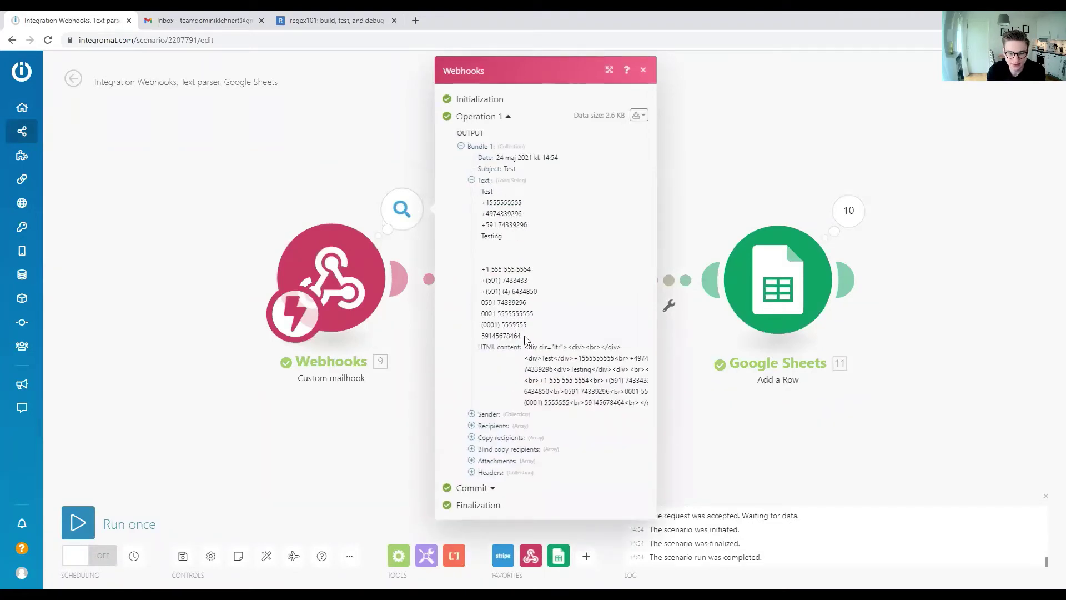
{"action": "left_click_drag", "start_coordinate": [527, 341], "coordinate": [478, 198]}
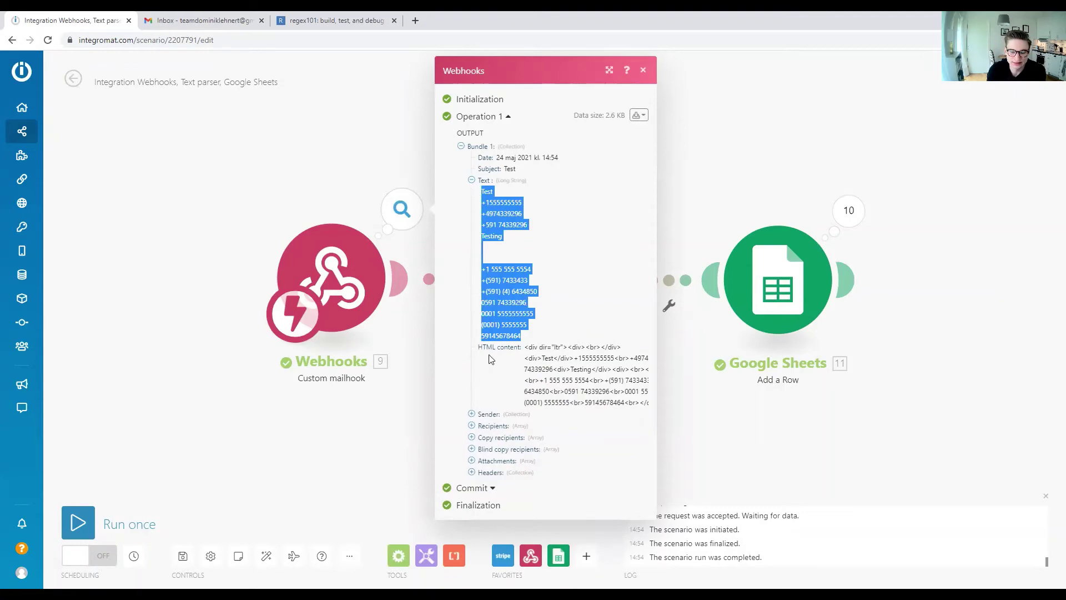
{"action": "left_click", "coordinate": [535, 305]}
{"action": "left_click_drag", "start_coordinate": [529, 335], "coordinate": [492, 231]}
{"action": "left_click", "coordinate": [498, 374]}
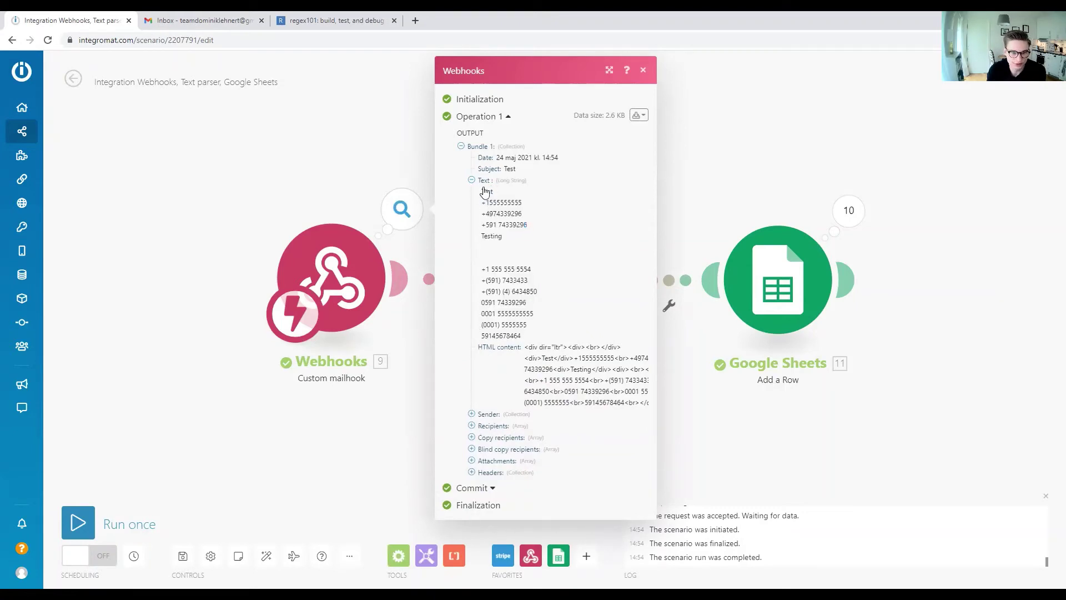
{"action": "left_click", "coordinate": [386, 404]}
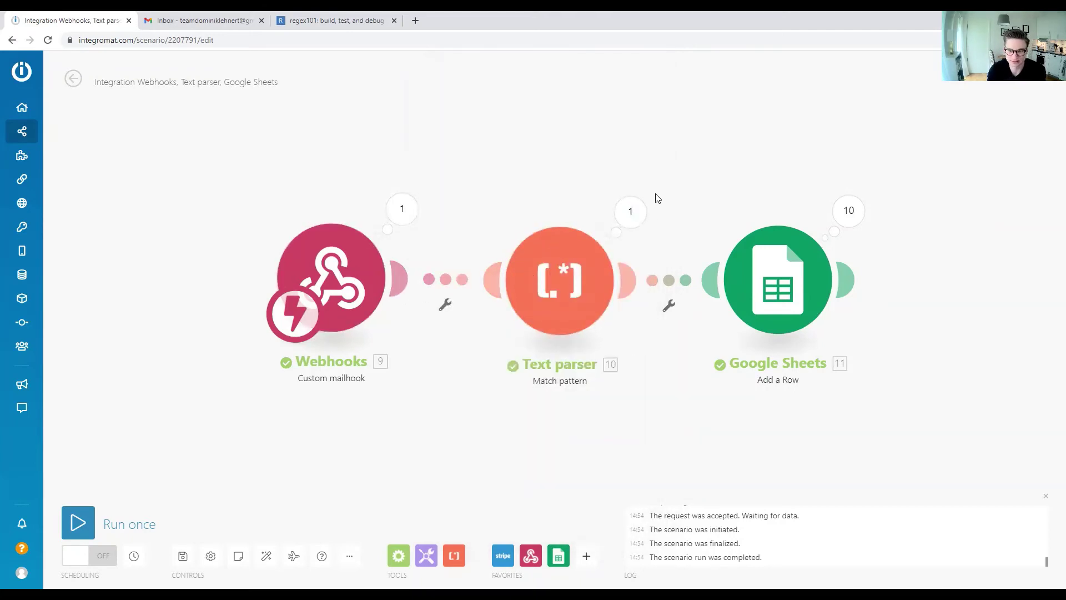
Inspect the Text parser's ten phone-number matches from the run.
{"action": "left_click", "coordinate": [633, 218]}
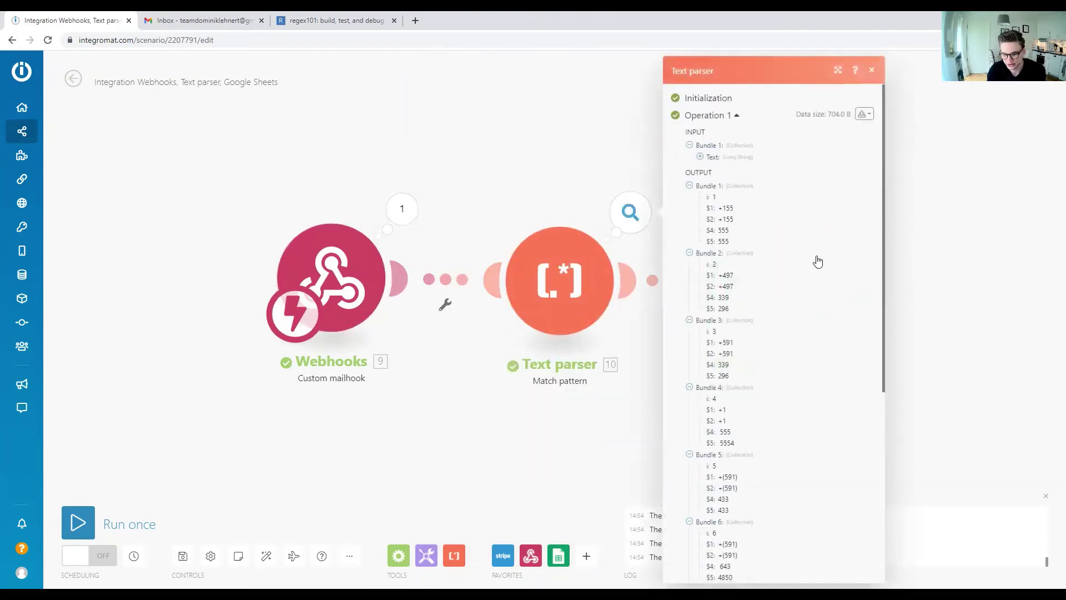
{"action": "scroll", "coordinate": [816, 259], "scroll_direction": "down", "scroll_amount": 5}
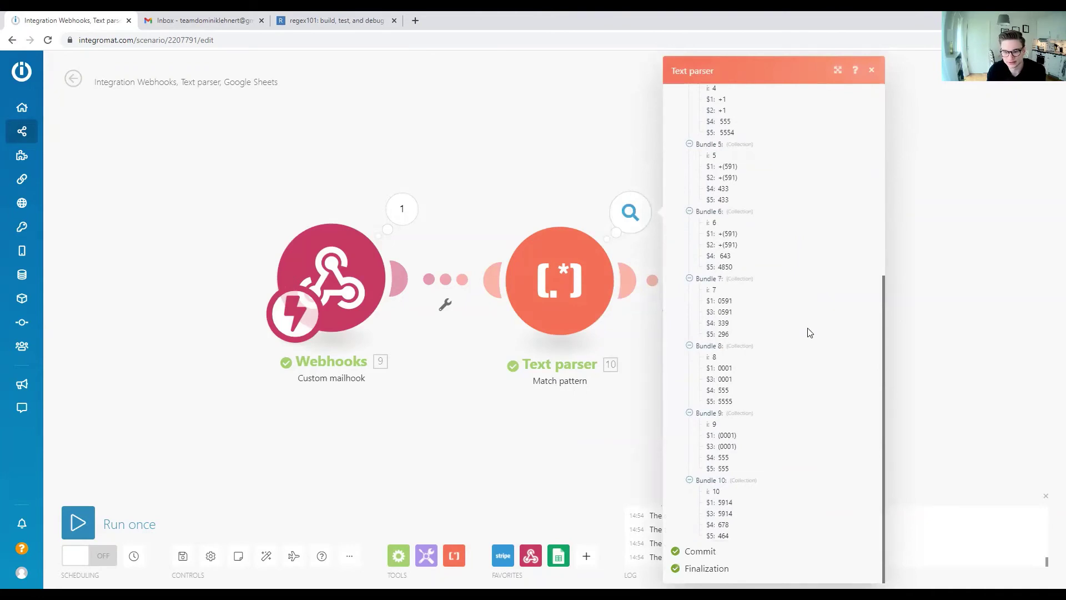
{"action": "scroll", "coordinate": [814, 329], "scroll_direction": "up", "scroll_amount": 5}
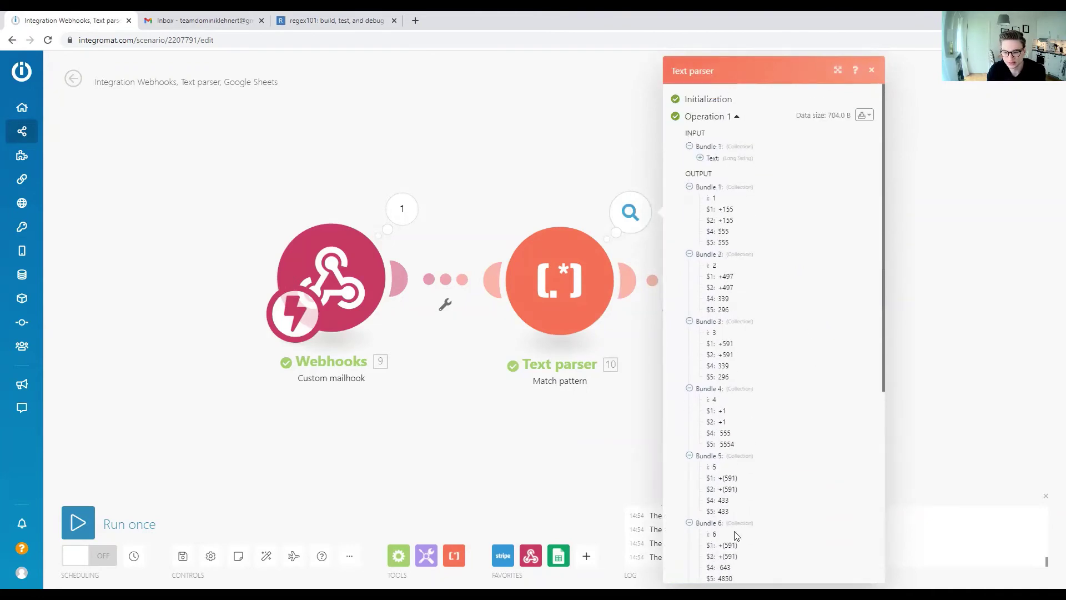
{"action": "left_click", "coordinate": [591, 467]}
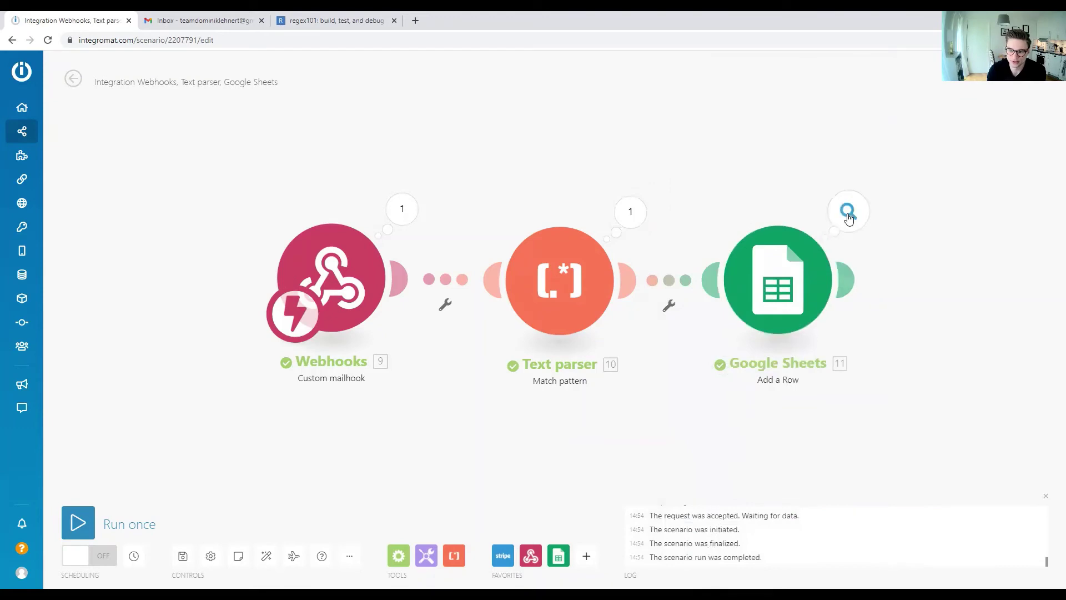
Inspect the Google Sheets Add a Row operations, expanding Operation 1.
{"action": "left_click", "coordinate": [848, 211]}
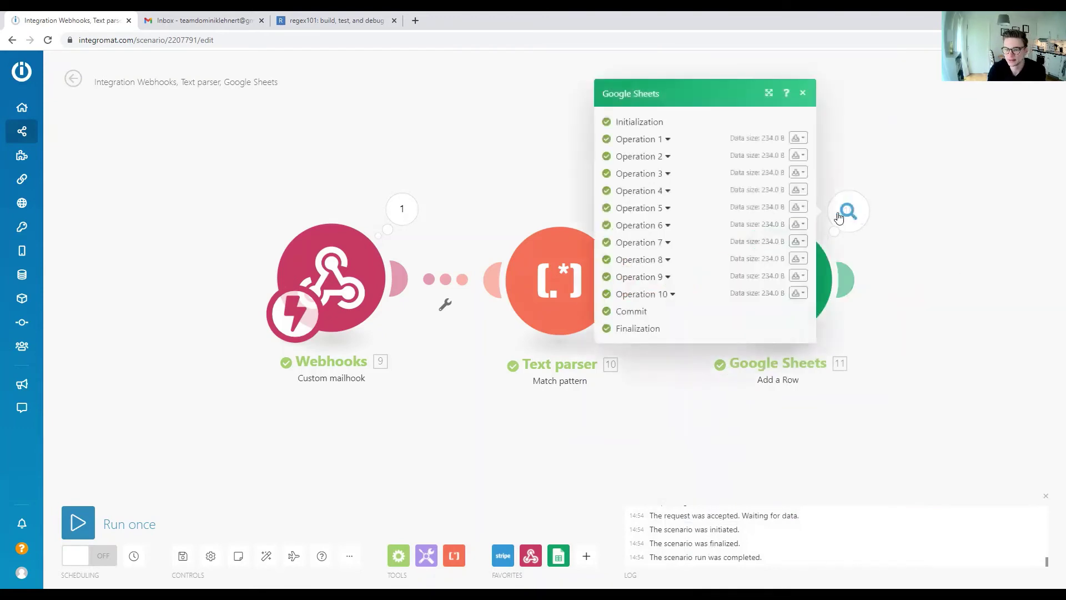
{"action": "left_click", "coordinate": [666, 138]}
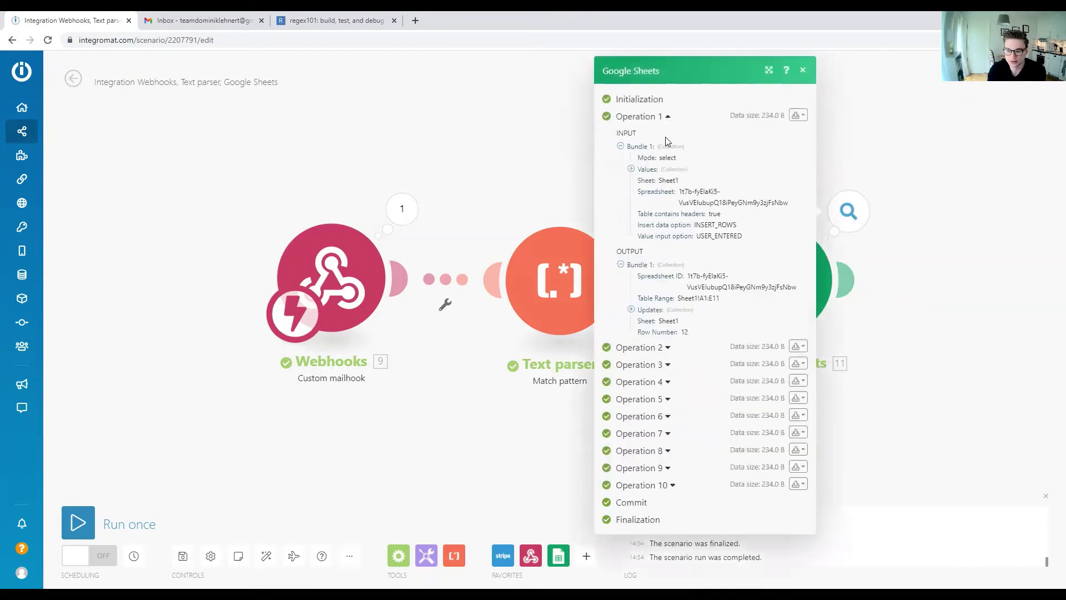
{"action": "left_click", "coordinate": [932, 322]}
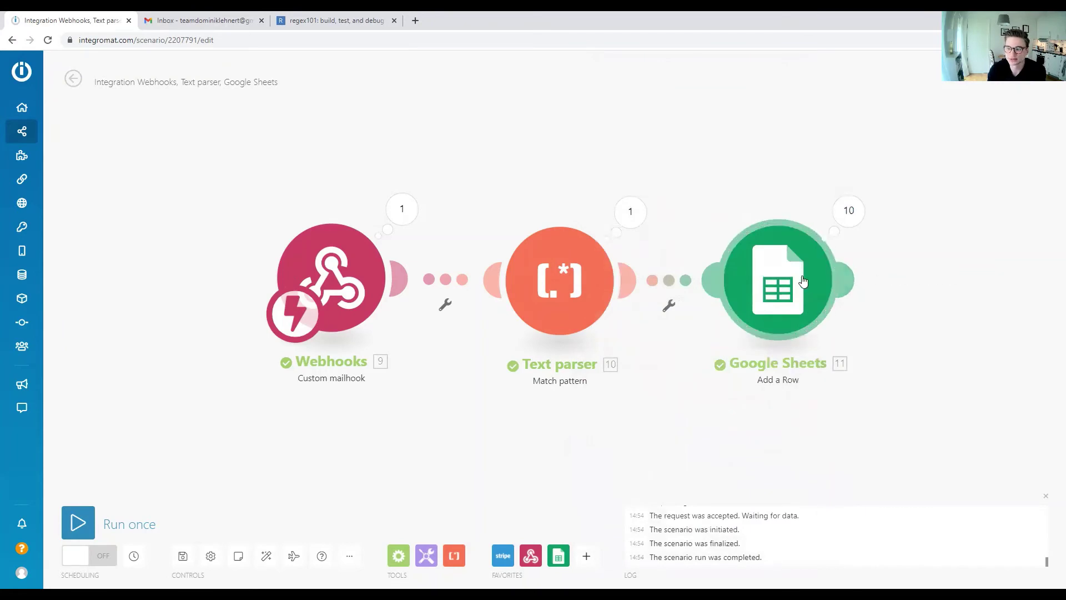
{"action": "left_click", "coordinate": [823, 308]}
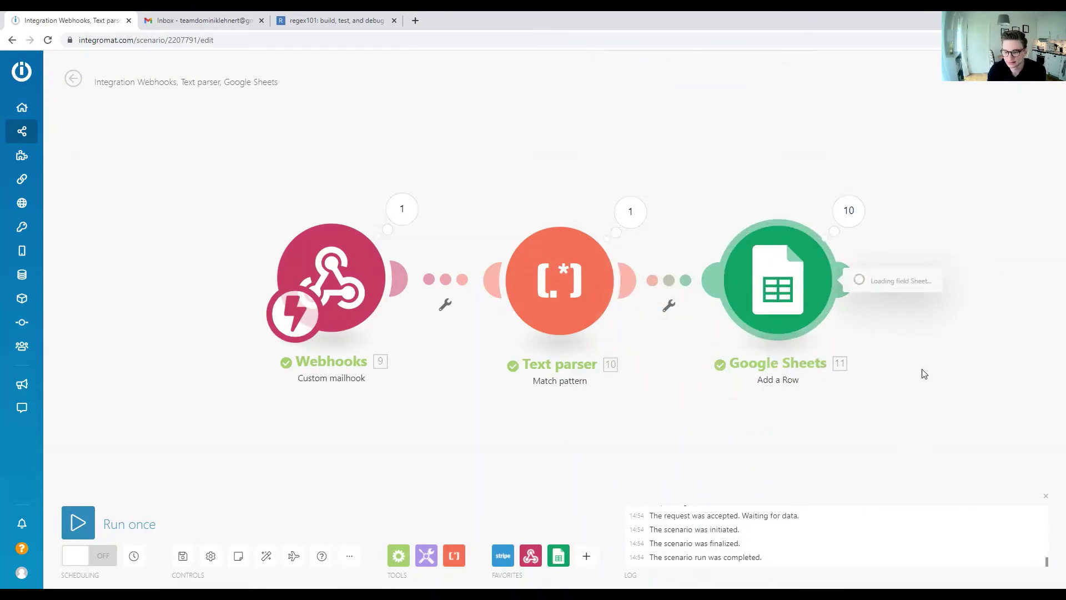
Map the Text parser's first captured group into the Name (A) column and save.
{"action": "left_click", "coordinate": [809, 310]}
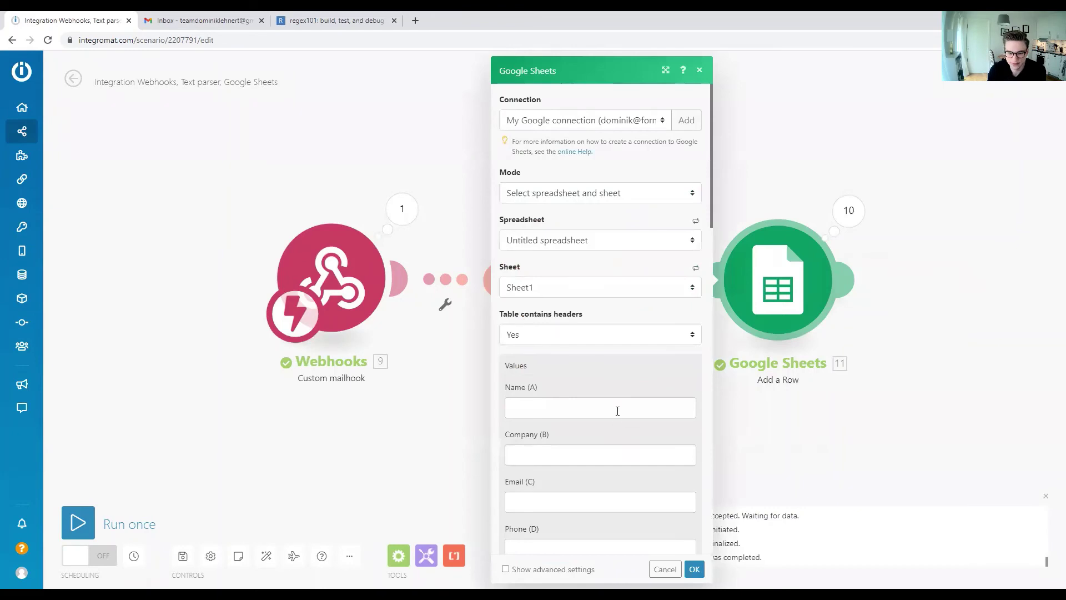
{"action": "left_click", "coordinate": [617, 408]}
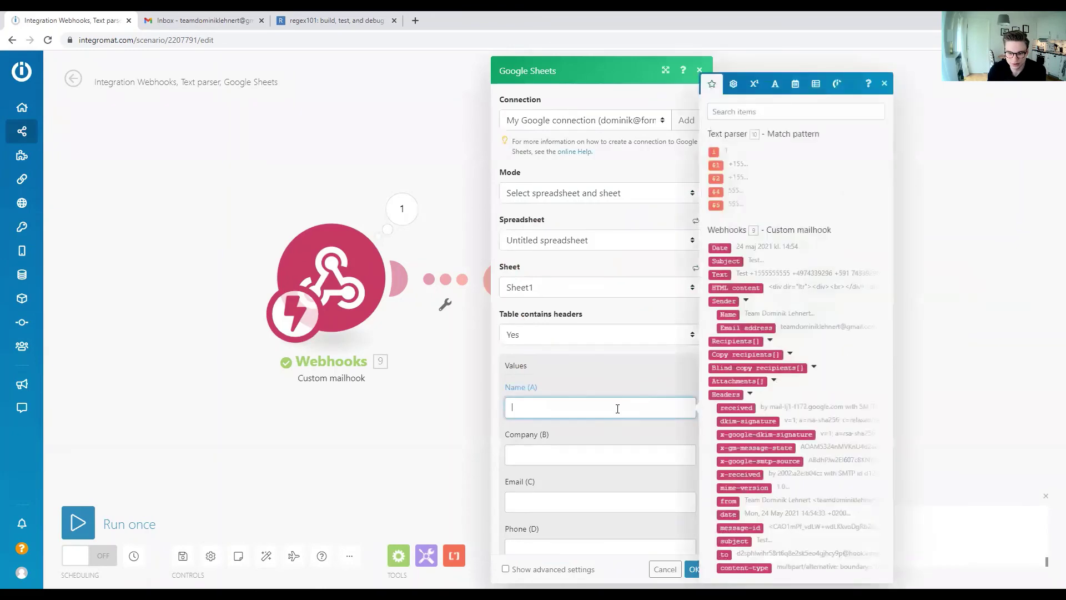
{"action": "left_click", "coordinate": [714, 151]}
{"action": "left_click", "coordinate": [666, 442]}
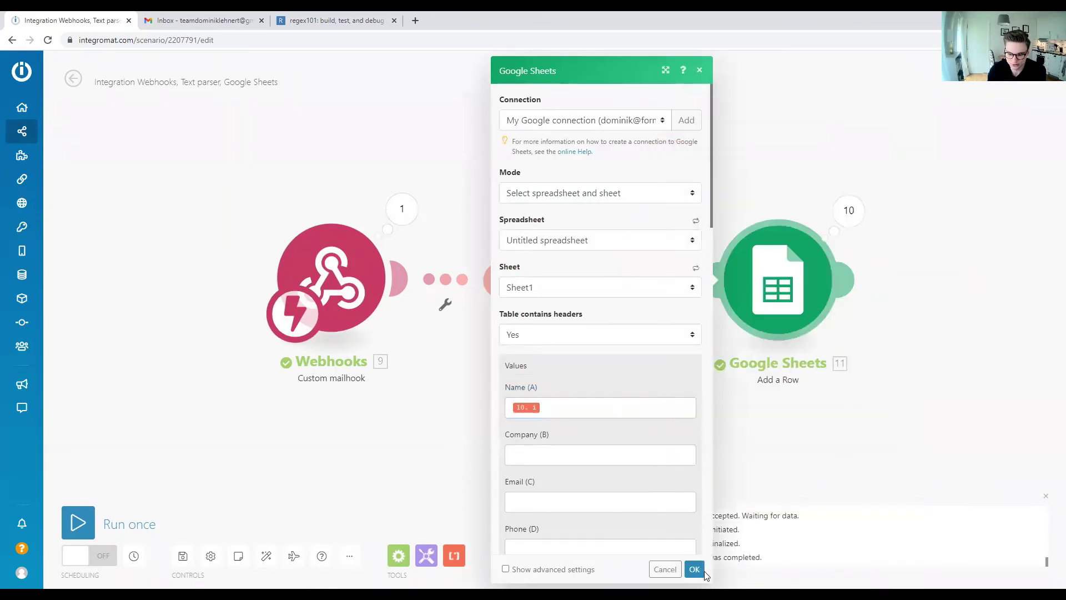
{"action": "left_click", "coordinate": [703, 570]}
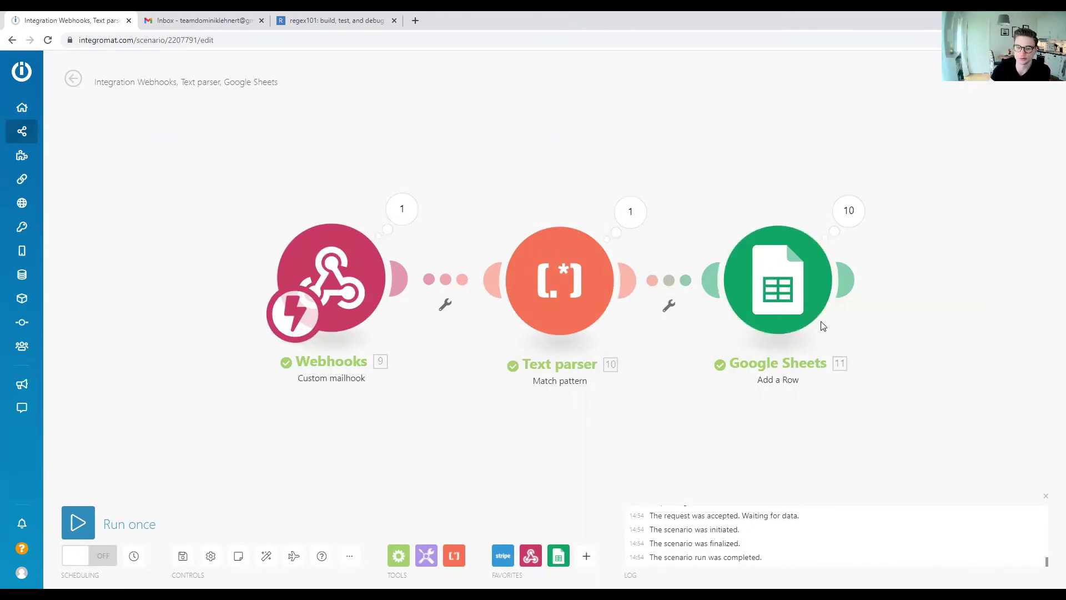
{"action": "left_click", "coordinate": [630, 211]}
{"action": "left_click", "coordinate": [548, 160]}
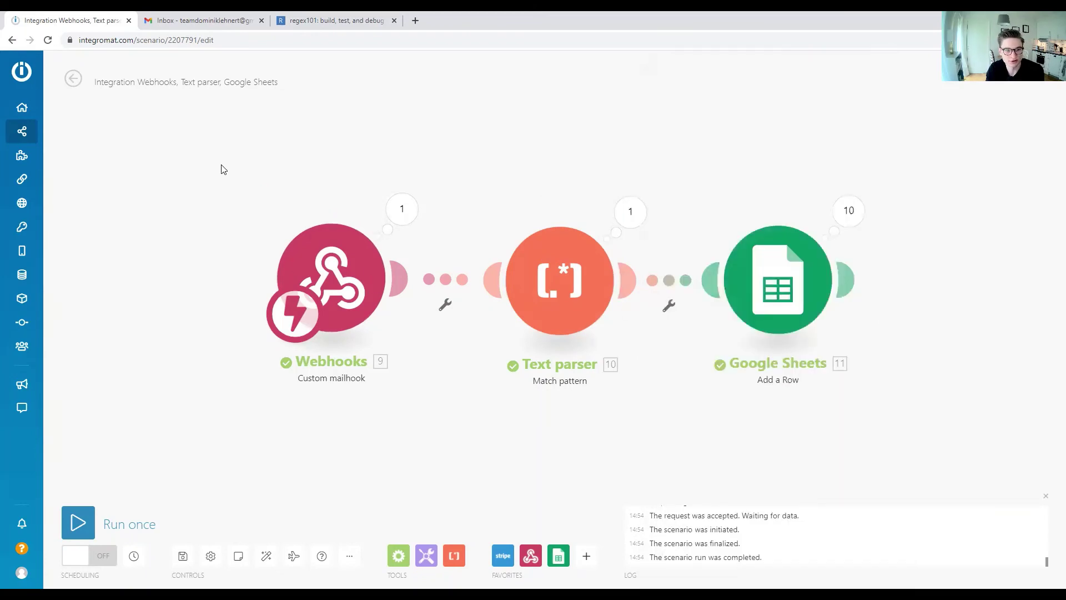